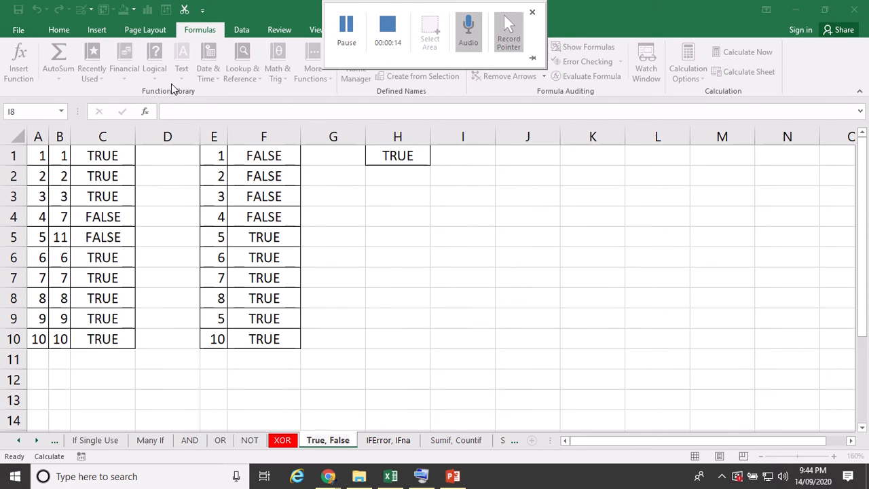
Clear the comparison formulas from cells C1:C10
double_click(95, 156)
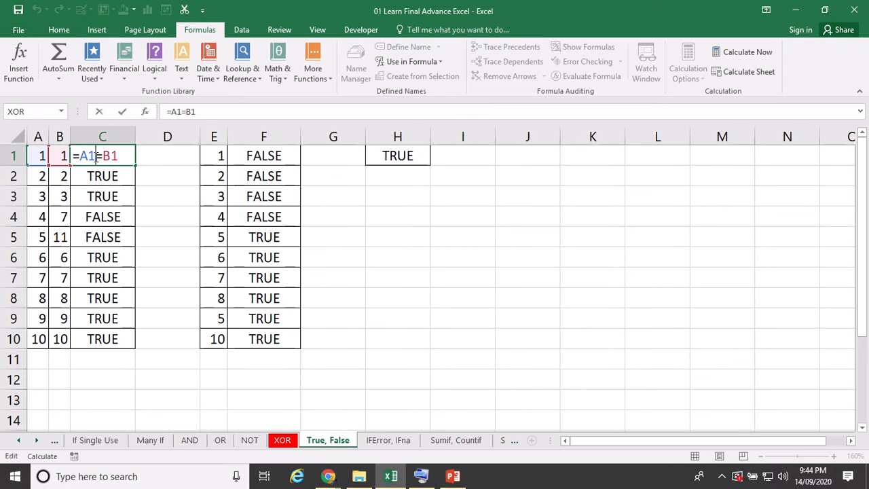
key(Escape)
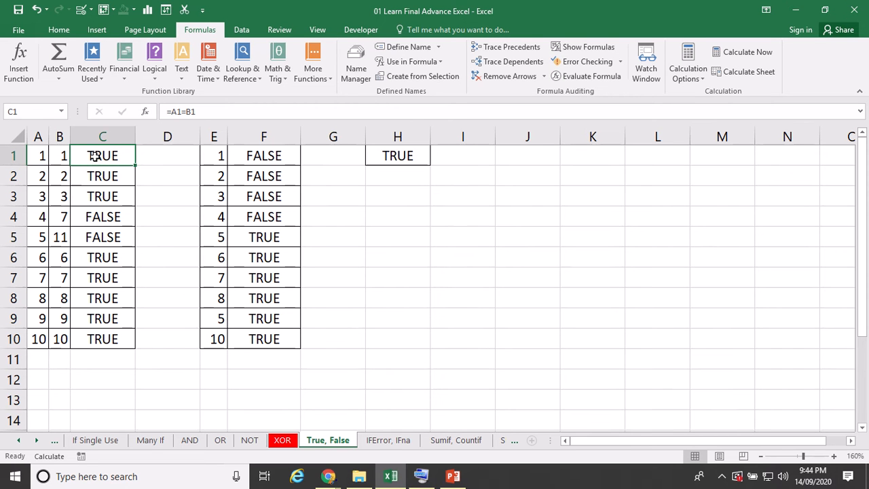
key(ctrl+shift+Down)
key(Delete)
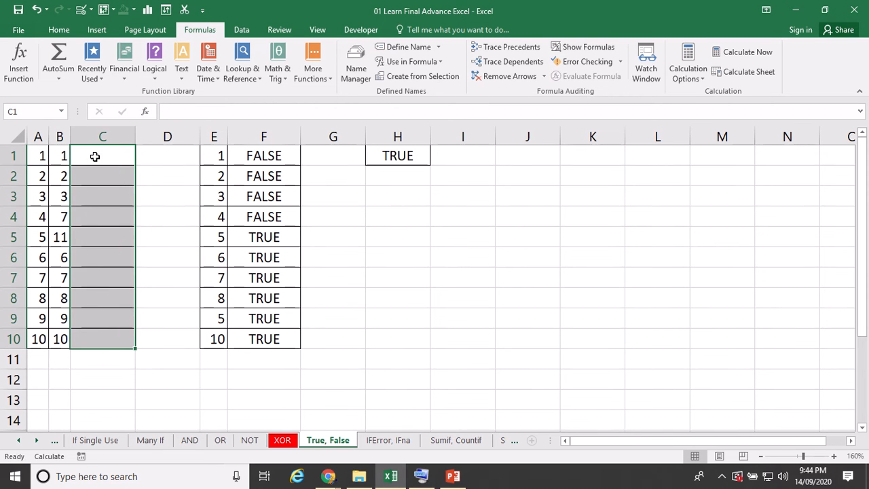
Enter the formula =A1=B1 in cell C1 to compare the first pair of values
click(95, 157)
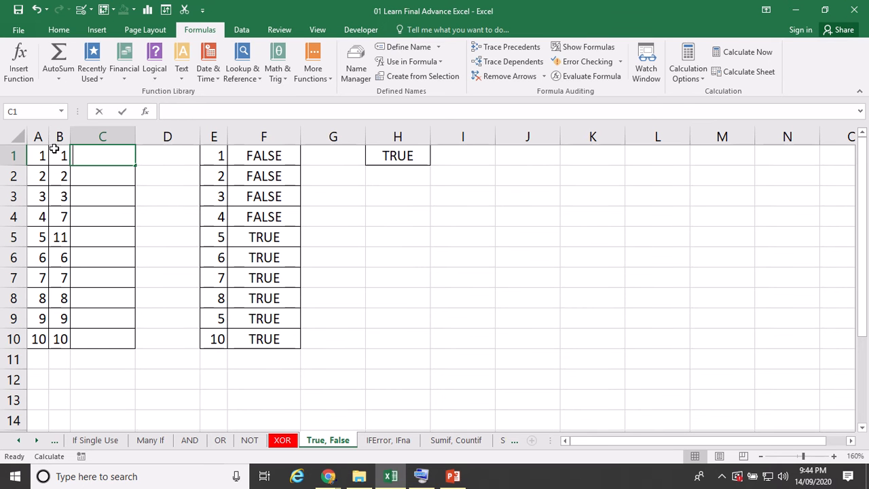
text(=)
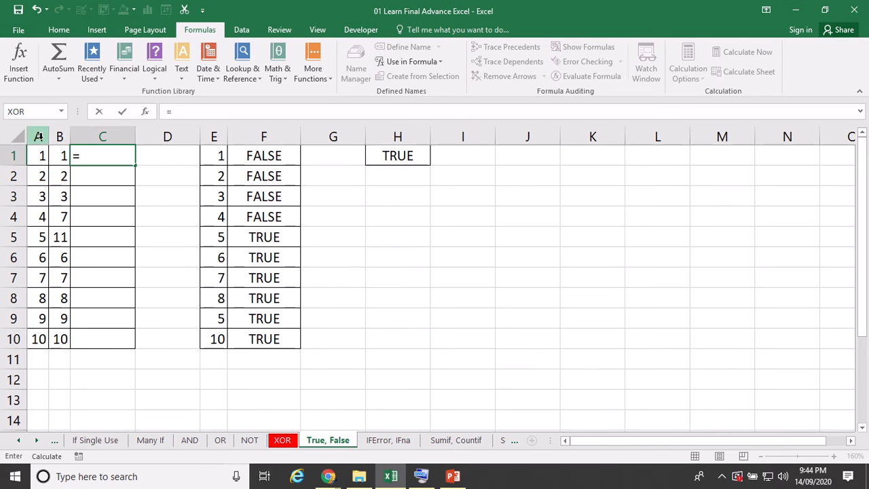
click(39, 156)
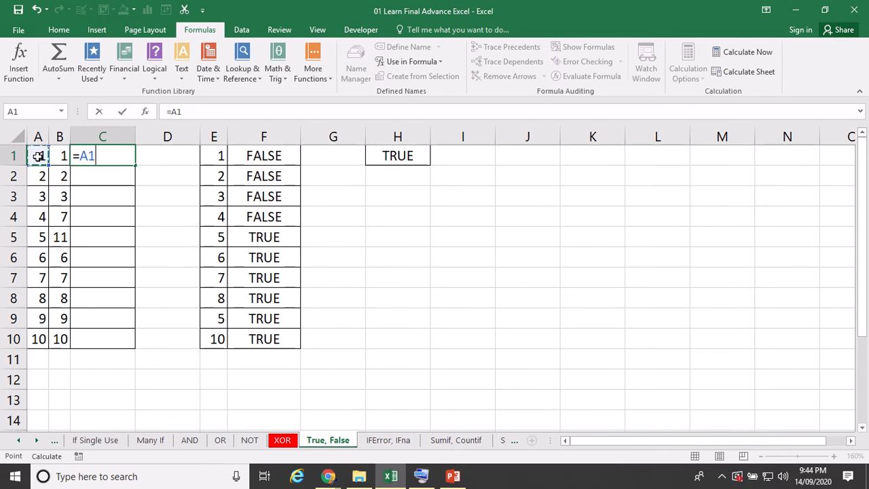
text(=)
click(55, 159)
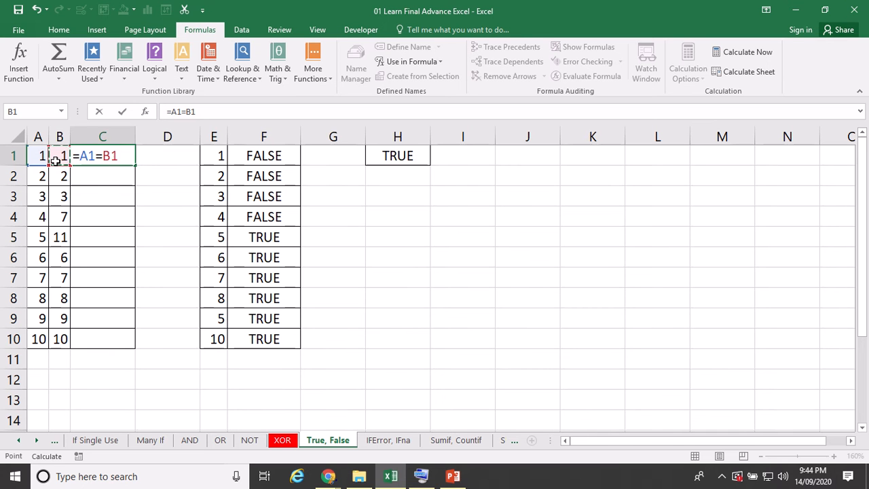
key(Return)
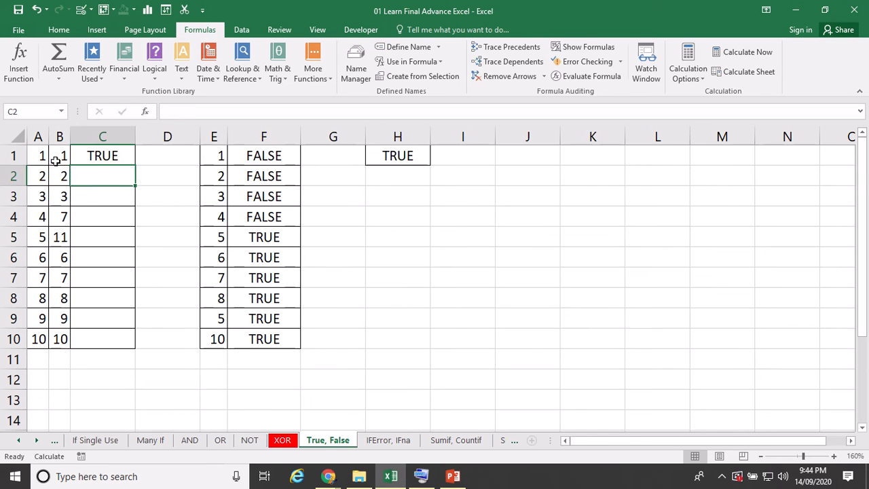
Copy the comparison formula from C1 down through C10
double_click(95, 161)
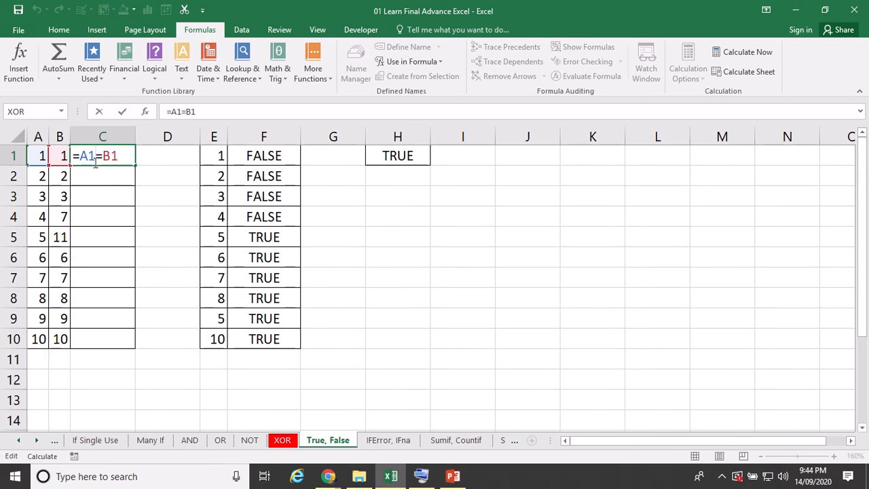
key(Escape)
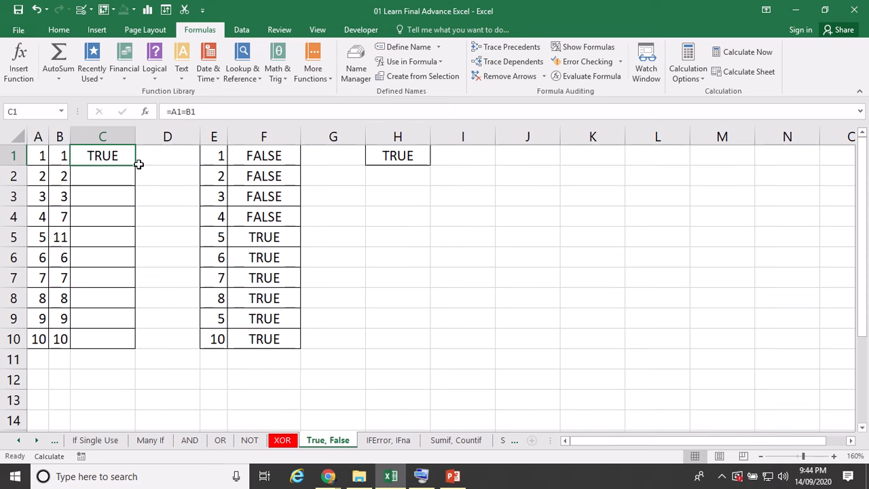
drag(134, 164, 142, 349)
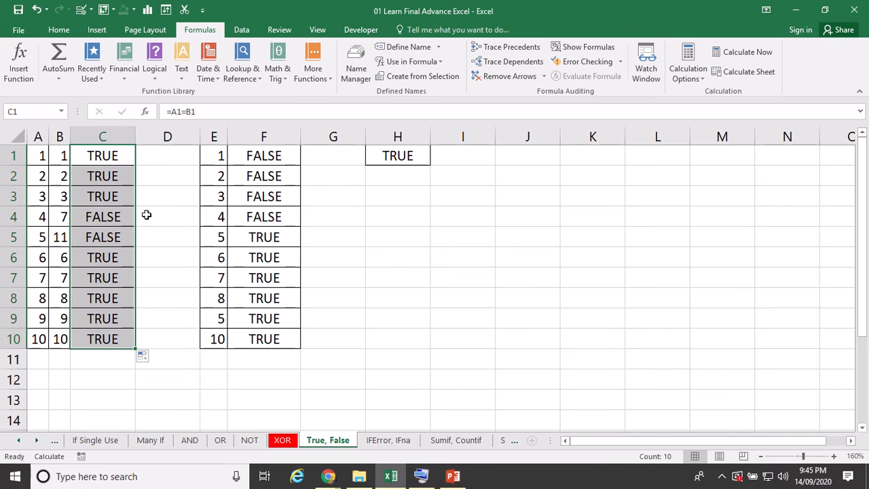
Inspect the values in row 4 and the comparison formula in cell C4
click(20, 216)
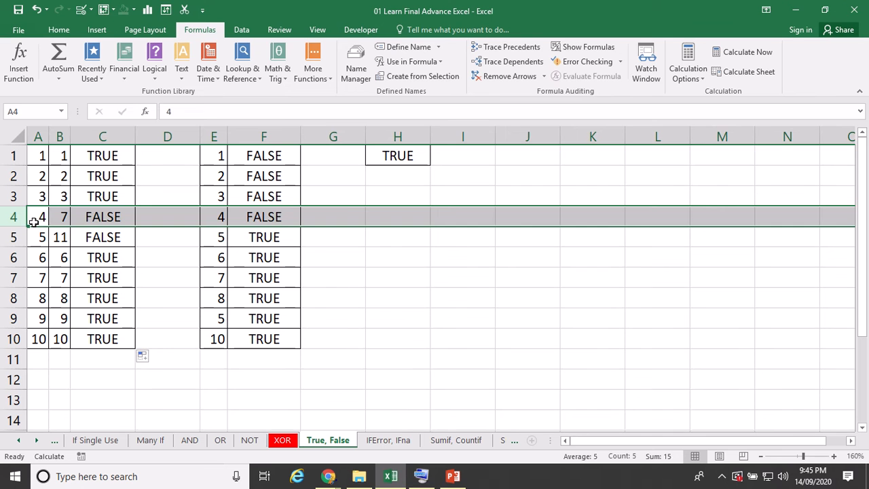
double_click(34, 221)
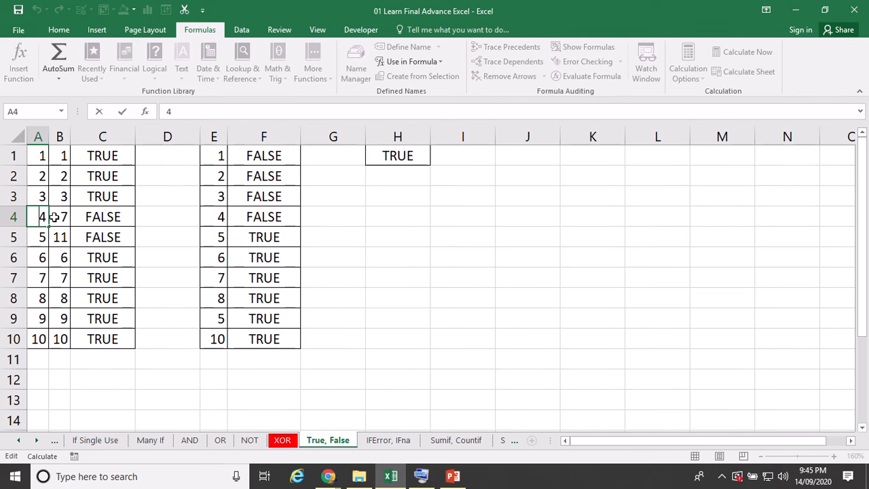
key(Escape)
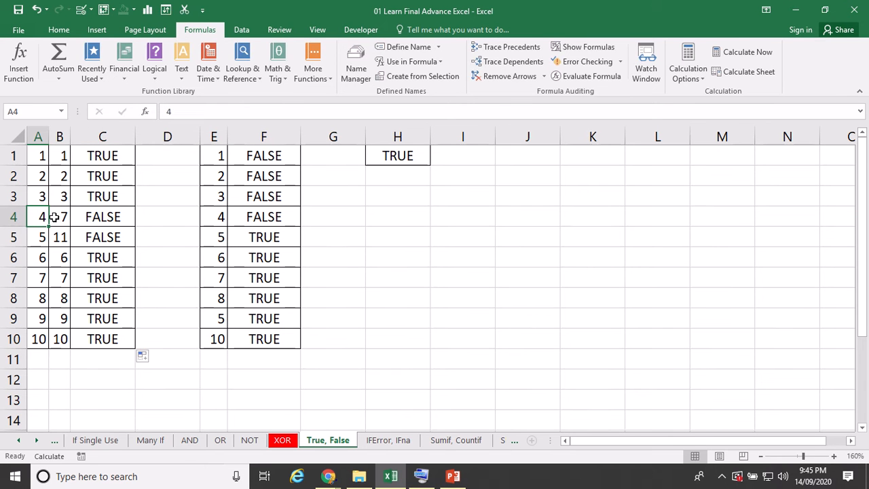
click(89, 216)
double_click(90, 217)
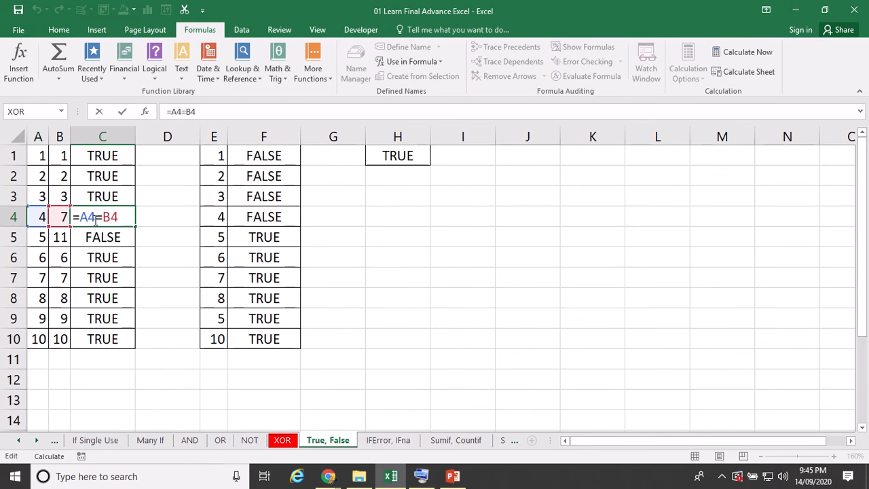
key(Escape)
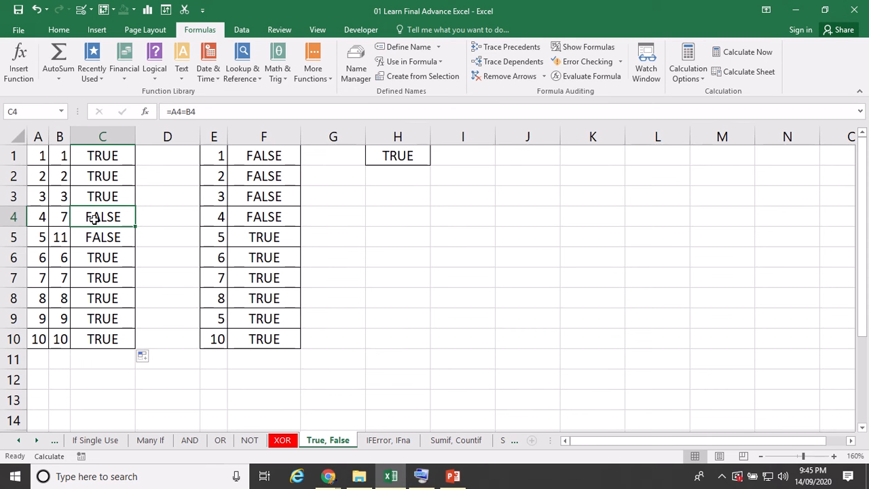
Review the A1=B1 comparison within the formula in cell C1, leaving C1 selected
click(102, 156)
double_click(105, 156)
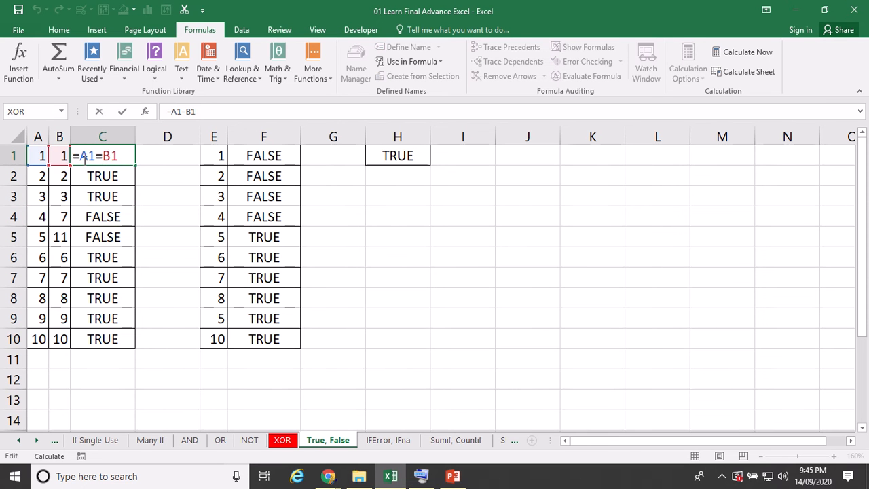
drag(81, 157, 121, 157)
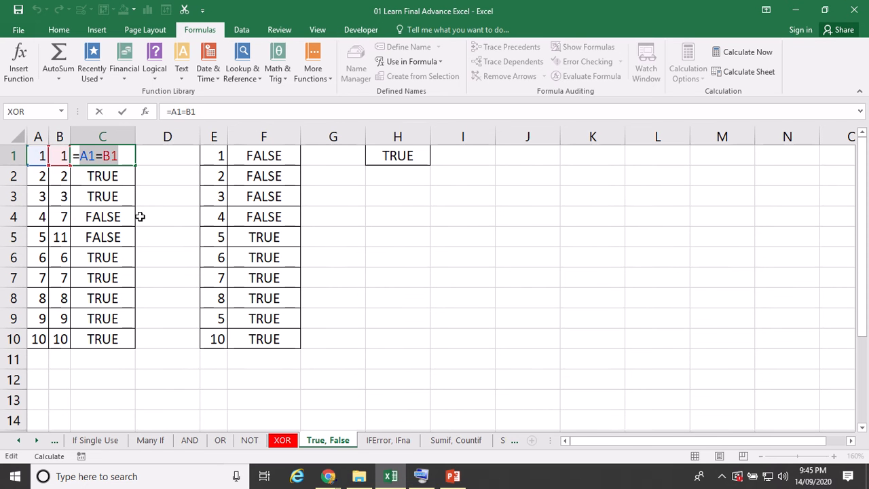
key(Return)
key(Up)
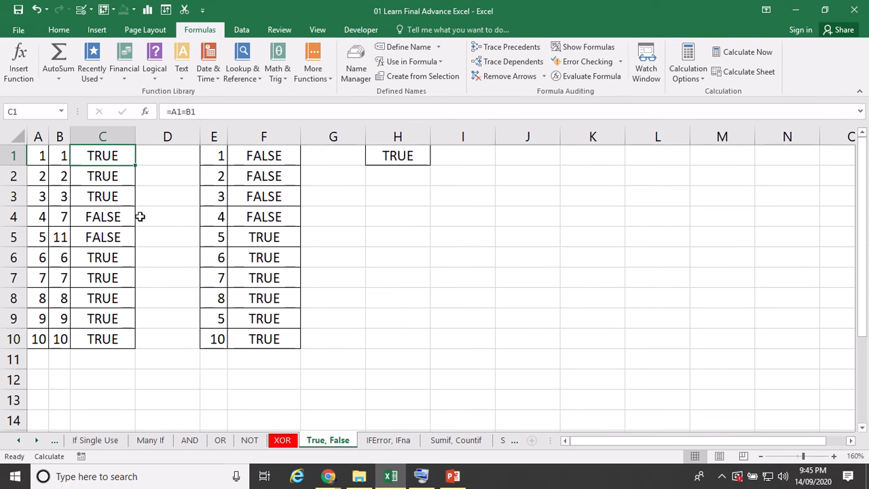
Insert an IF function into the C1 formula with A1=B1 as its logical test
double_click(86, 154)
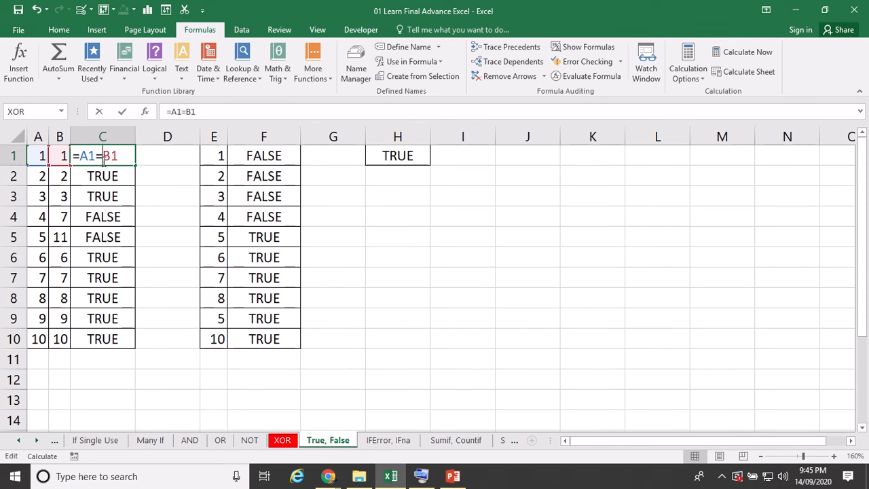
double_click(86, 154)
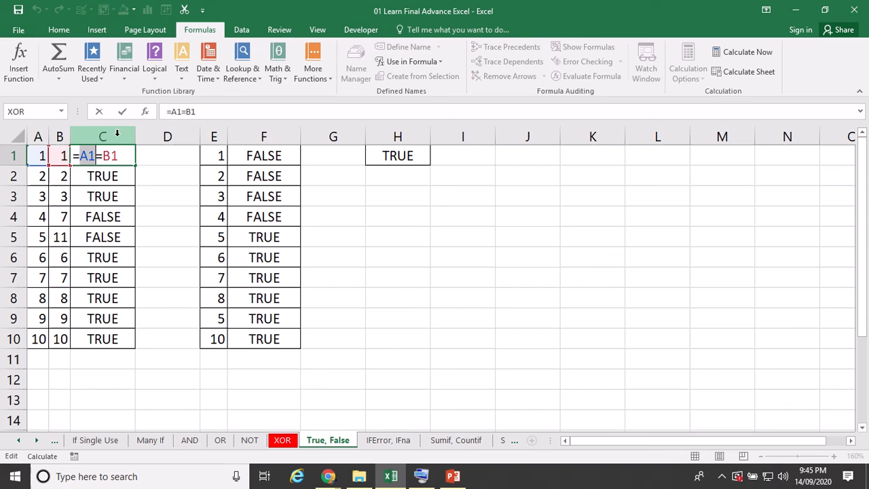
click(86, 155)
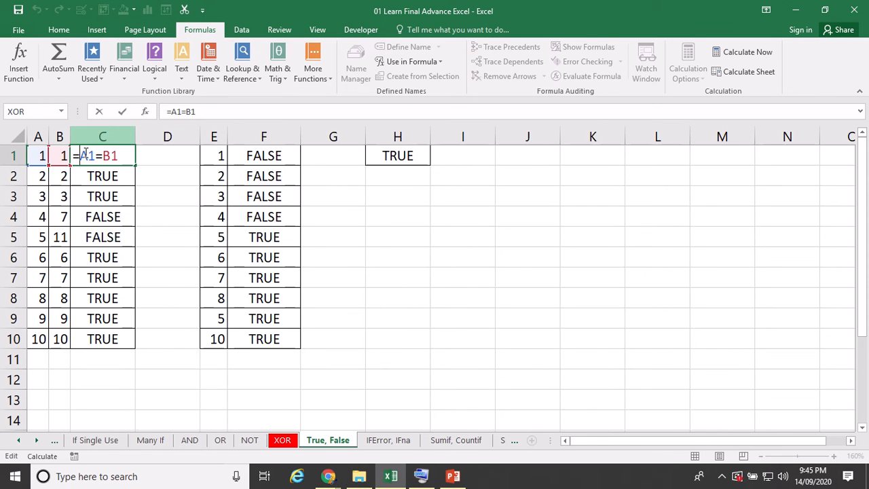
text(if)
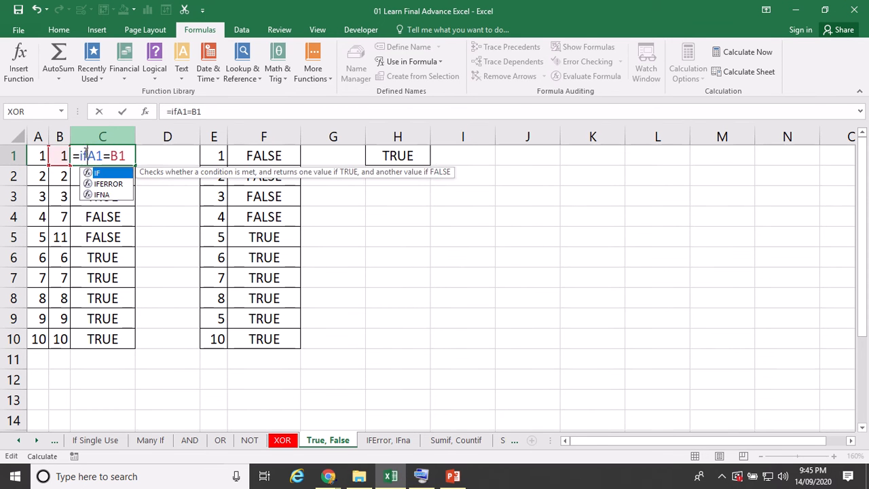
text(()
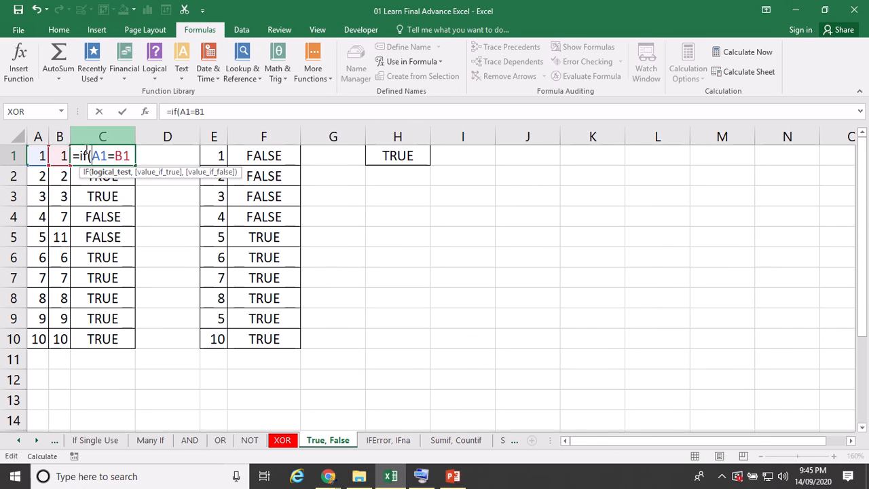
drag(113, 156, 133, 153)
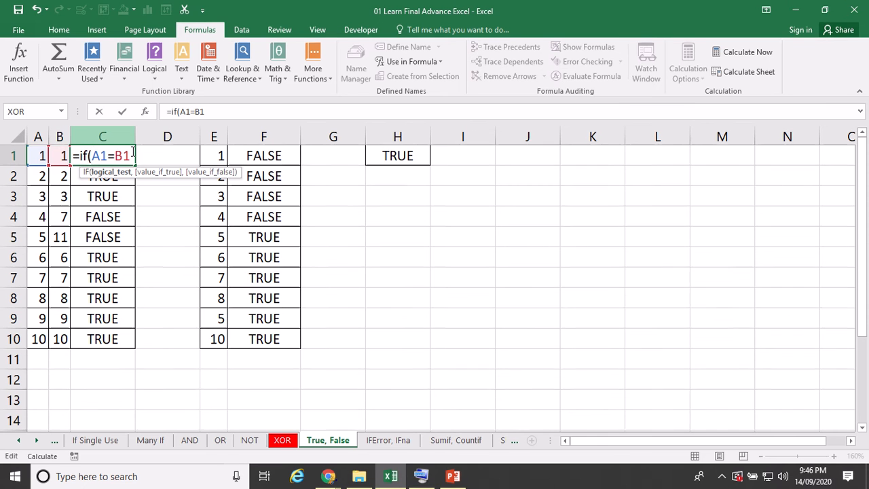
click(133, 153)
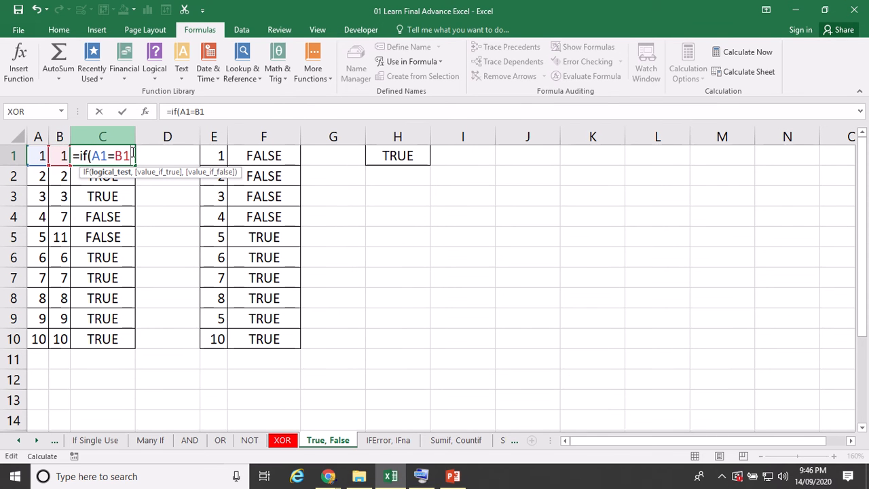
text(,)
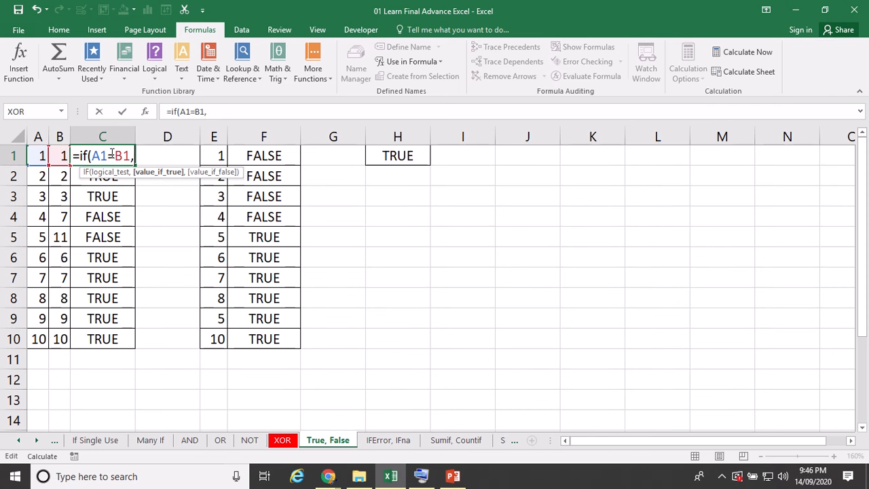
Complete the IF formula in C1 with "Yes" as the true value and "No" as the false value
text(")
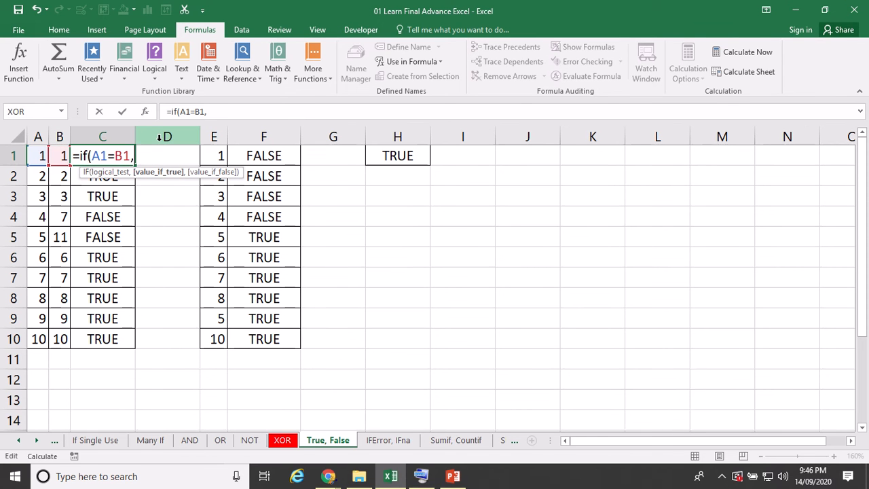
text(yes)
key(BackSpace)
key(BackSpace)
key(BackSpace)
text(Yes","N)
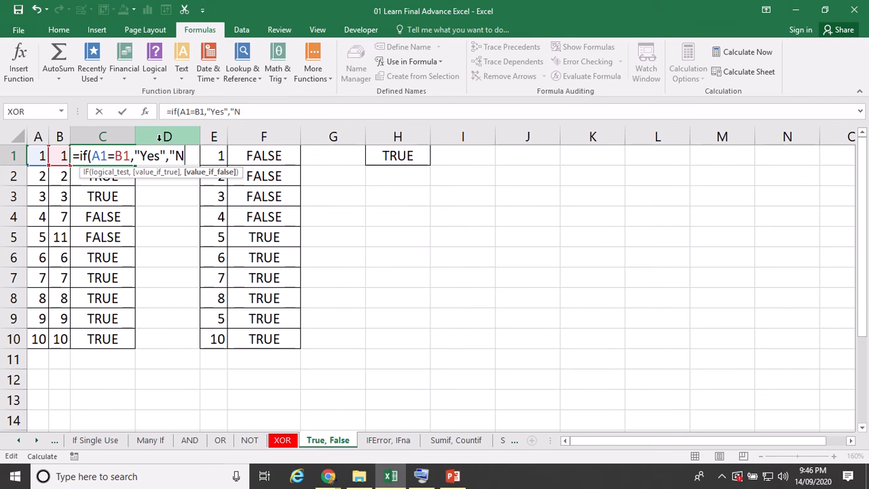
text(o")
text())
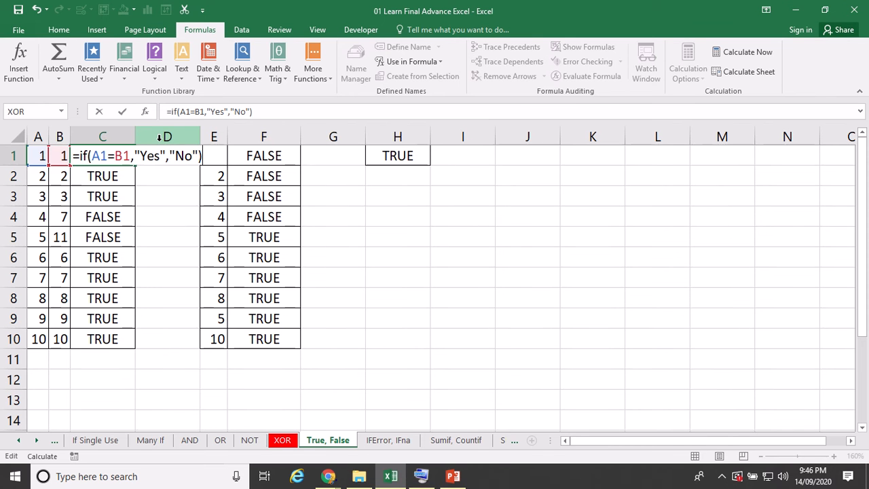
key(Return)
Fill the IF formula from C1 down through C10
double_click(120, 163)
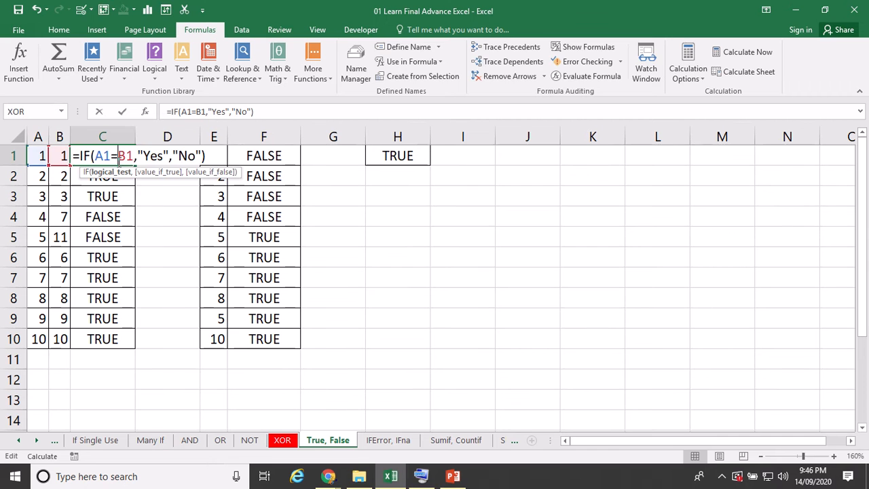
key(Escape)
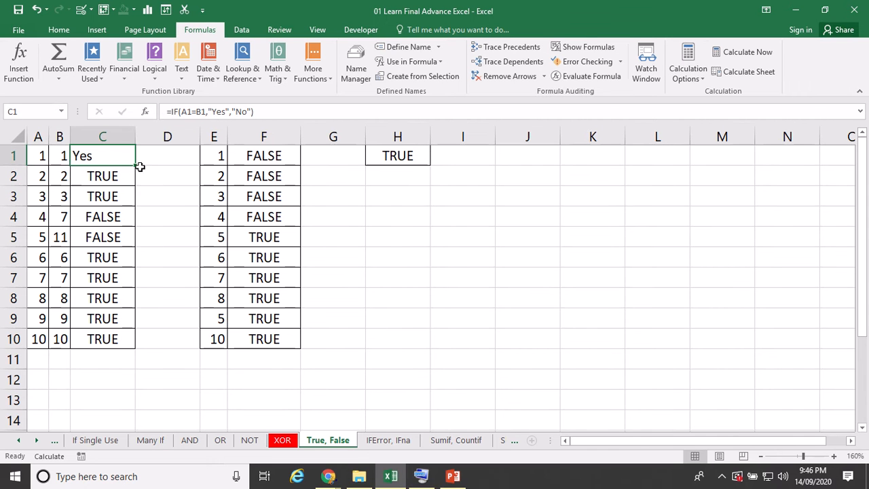
double_click(135, 166)
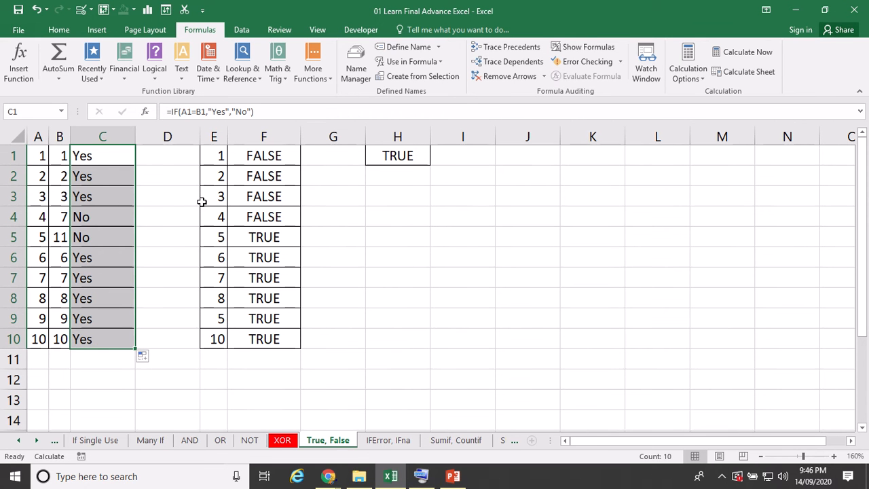
Remove the IF function name and its opening parenthesis from the start of the C1 formula
double_click(117, 162)
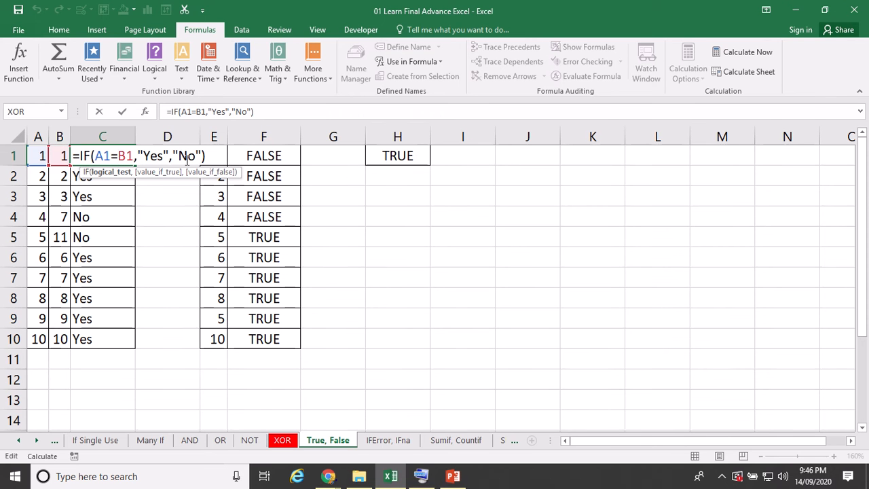
drag(95, 156, 110, 156)
click(99, 156)
key(BackSpace)
key(BackSpace)
key(BackSpace)
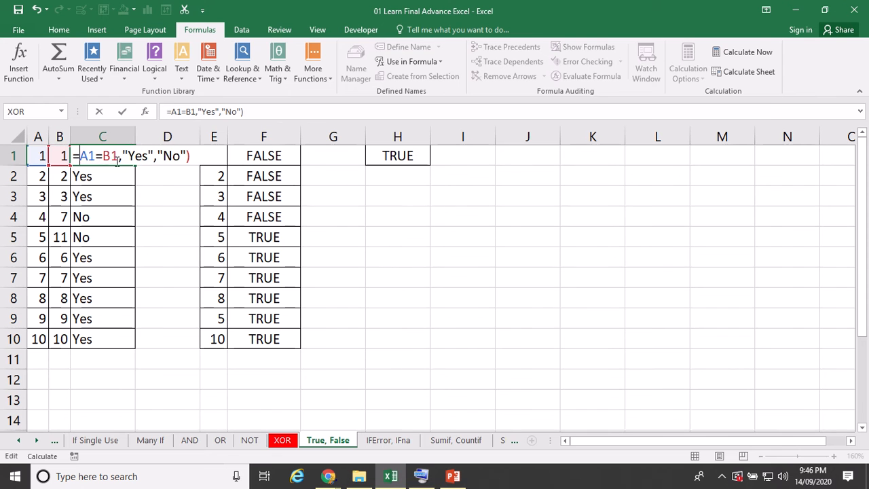
Delete the "Yes" and "No" arguments and closing parenthesis so that C1 contains only =A1=B1
click(195, 156)
key(BackSpace)
key(BackSpace)
key(BackSpace)
key(BackSpace)
key(BackSpace)
key(BackSpace)
key(BackSpace)
key(BackSpace)
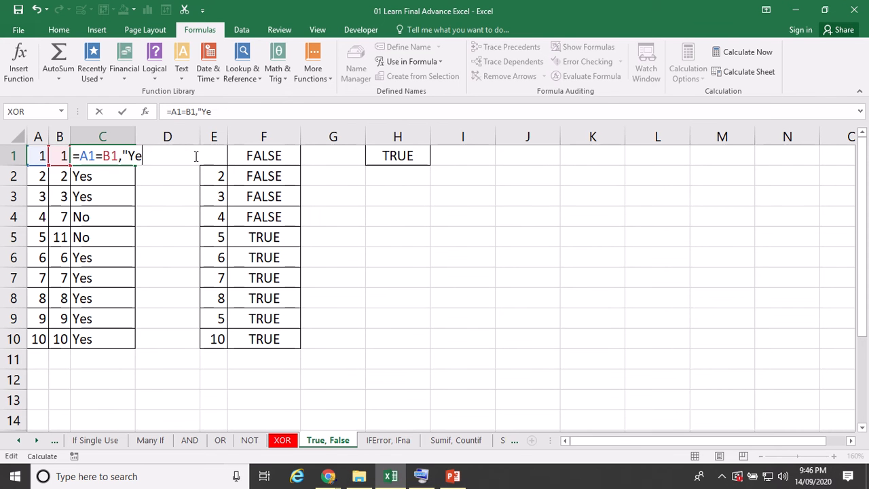
key(Return)
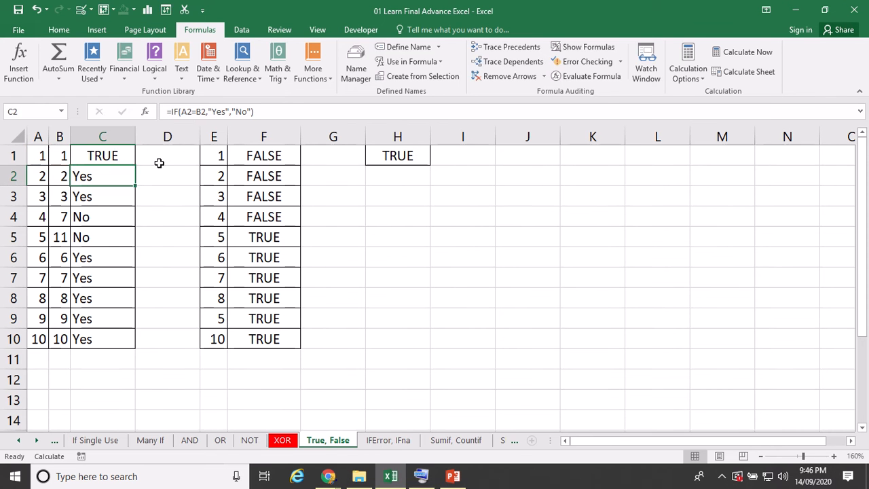
Check the plain comparison formula in C1 and fill it down through C10
double_click(114, 152)
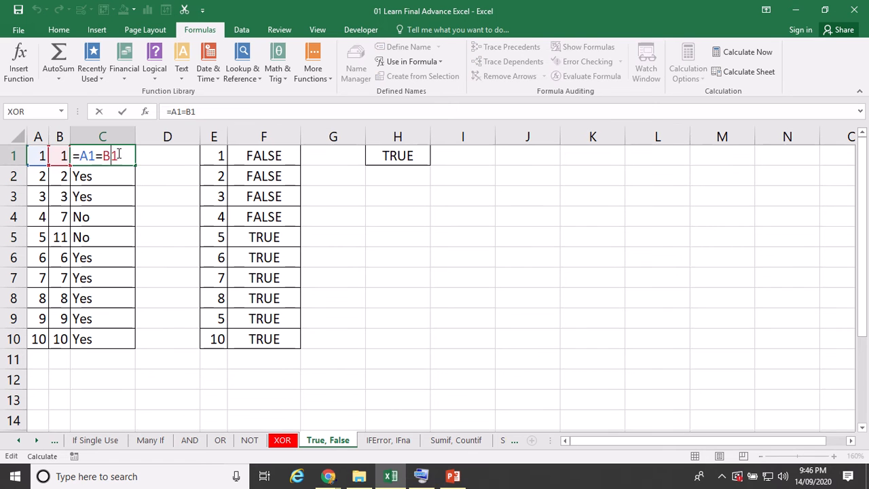
key(Escape)
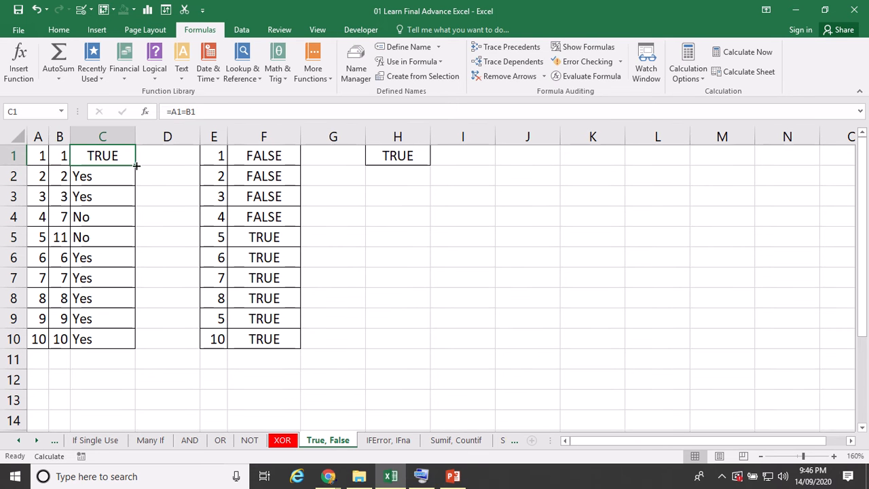
double_click(134, 165)
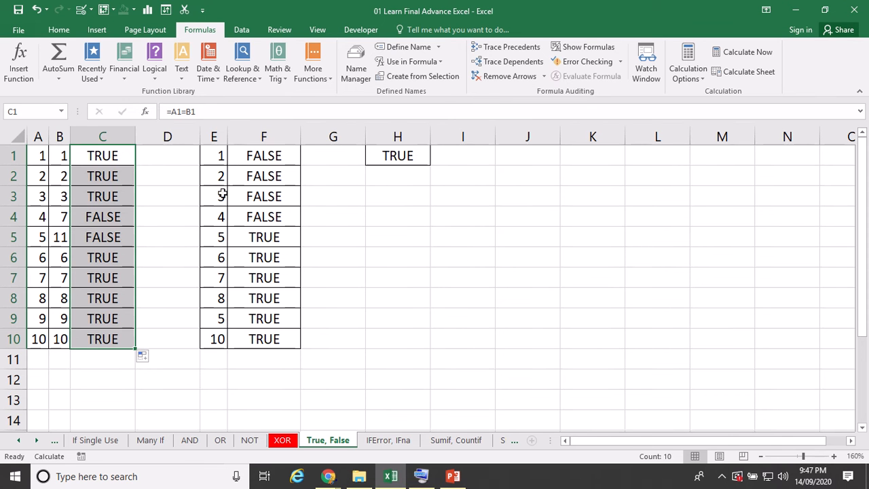
Check the formula in F1 and clear the comparison formulas from F1:F10
double_click(252, 157)
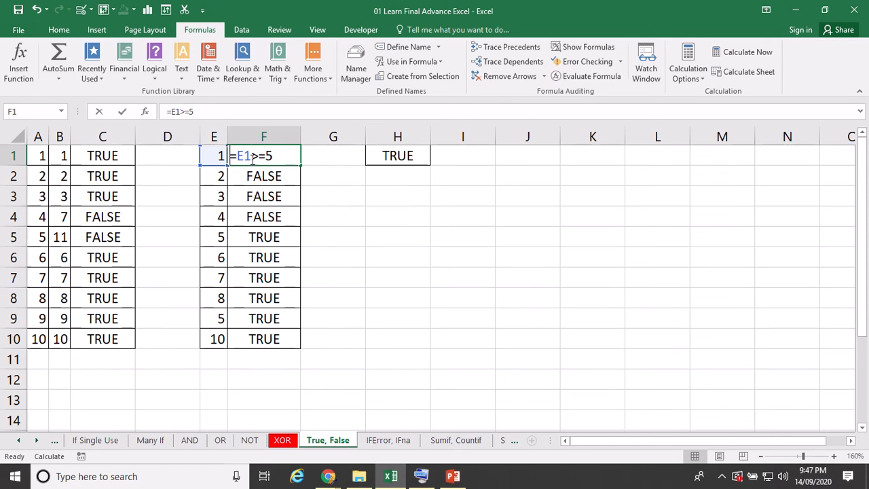
key(Escape)
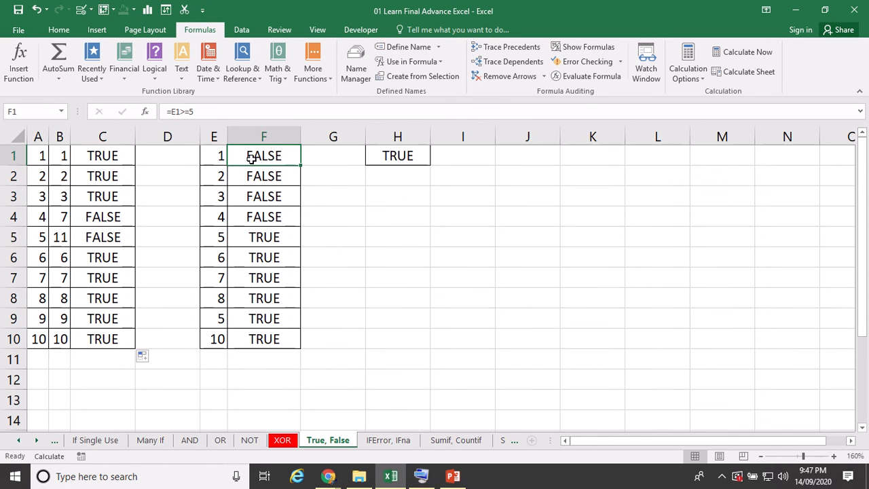
key(ctrl+shift+Down)
key(Delete)
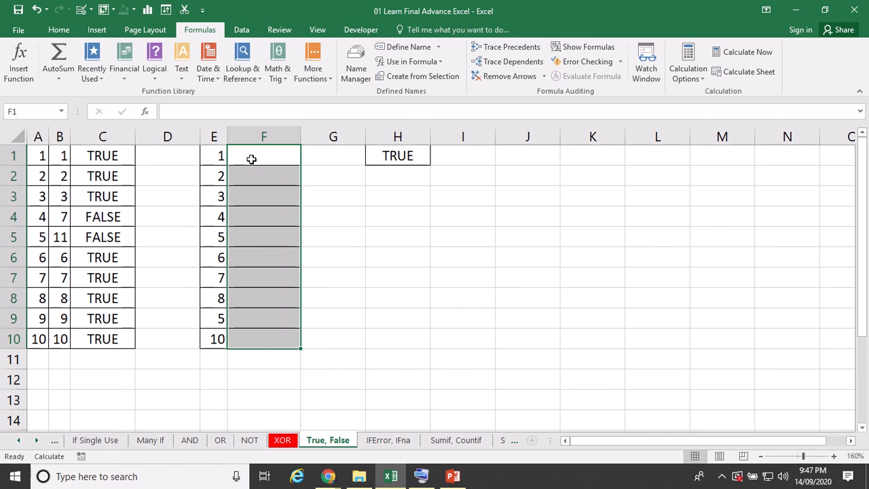
Enter =E1>=5 in F1 and fill the formula down through F10
click(252, 159)
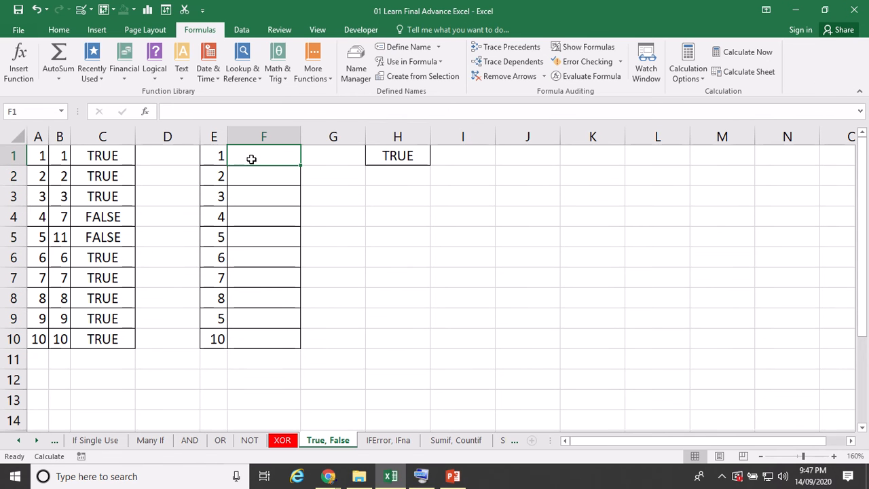
text(=)
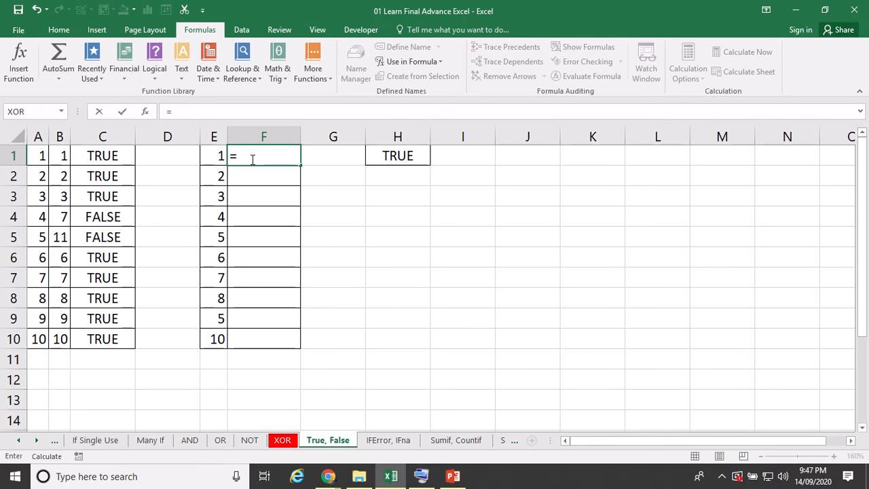
key(Left)
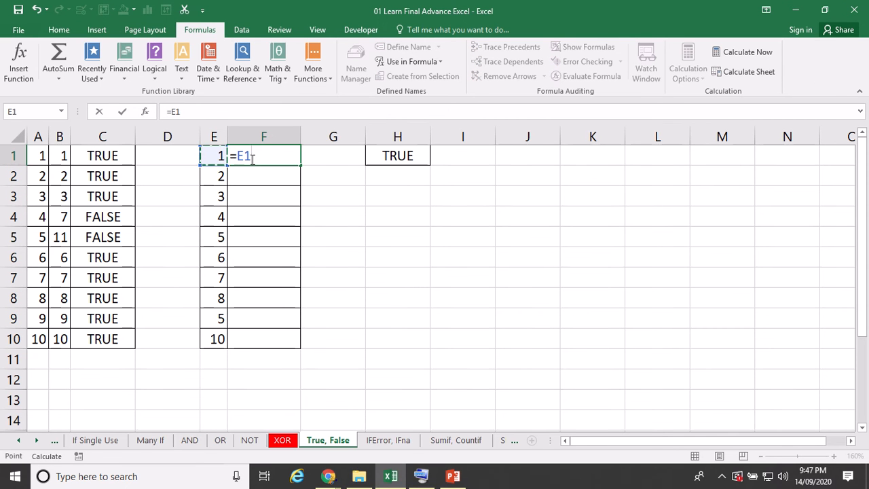
text(>=5)
key(Return)
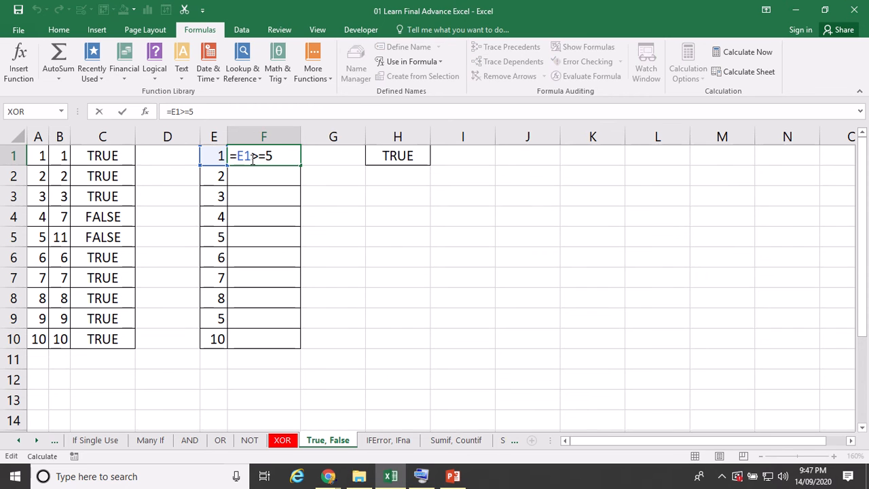
key(ctrl+Return)
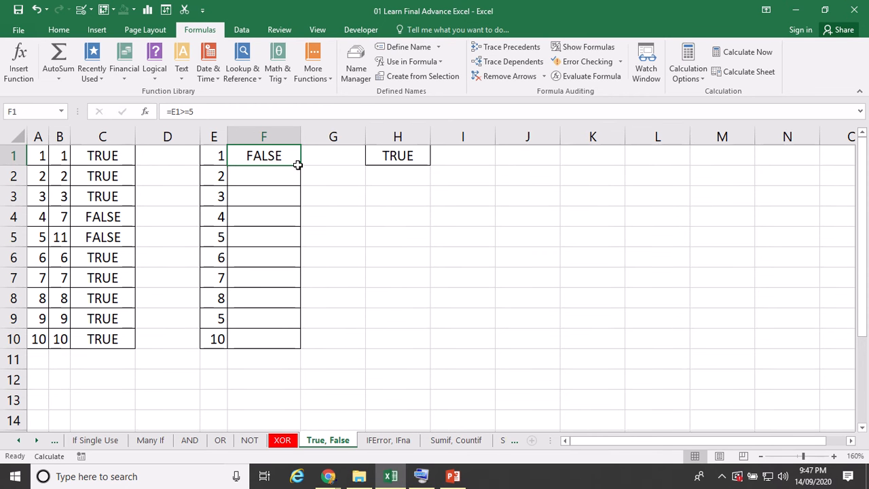
double_click(298, 166)
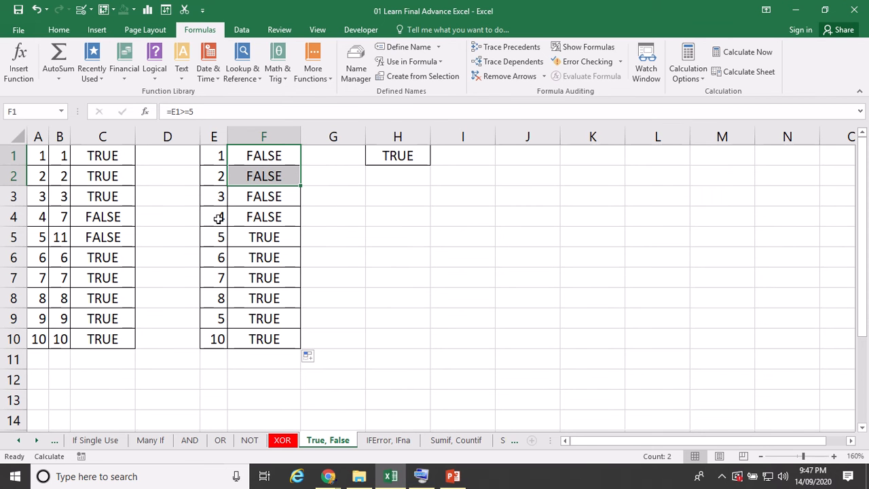
Change the value in cell E8 to 3 to test the comparison in column F
drag(217, 217, 215, 155)
click(215, 155)
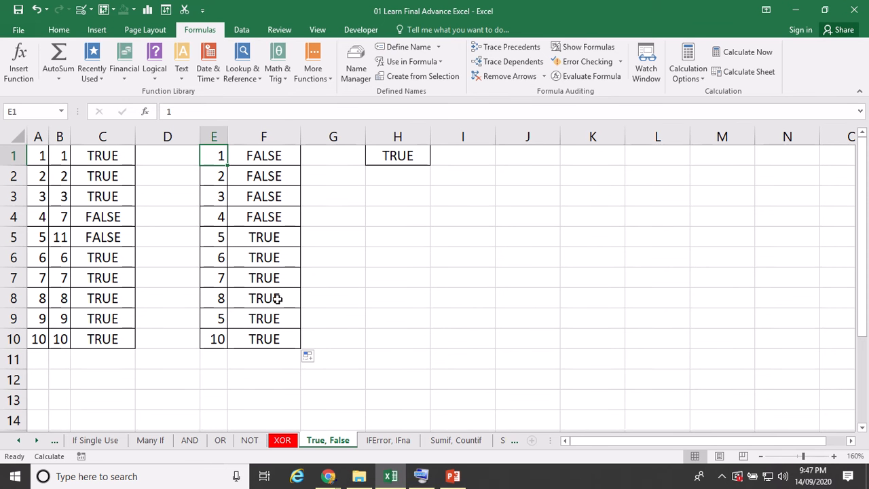
click(218, 297)
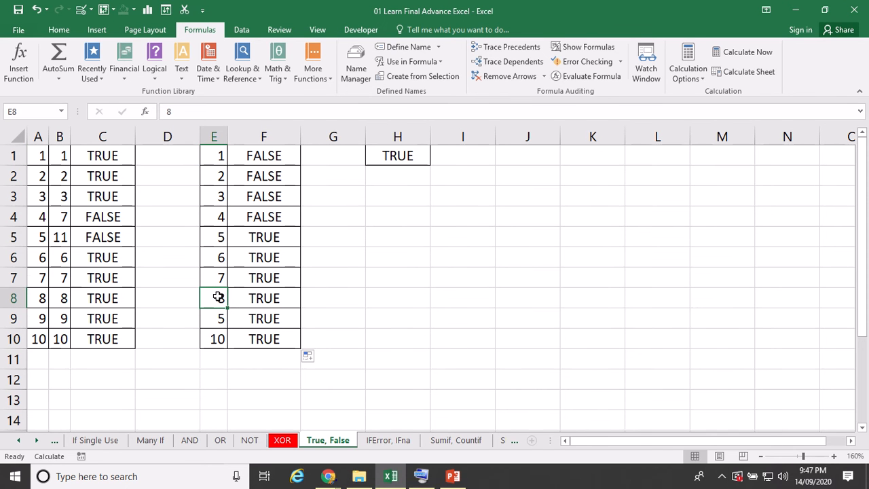
text(3)
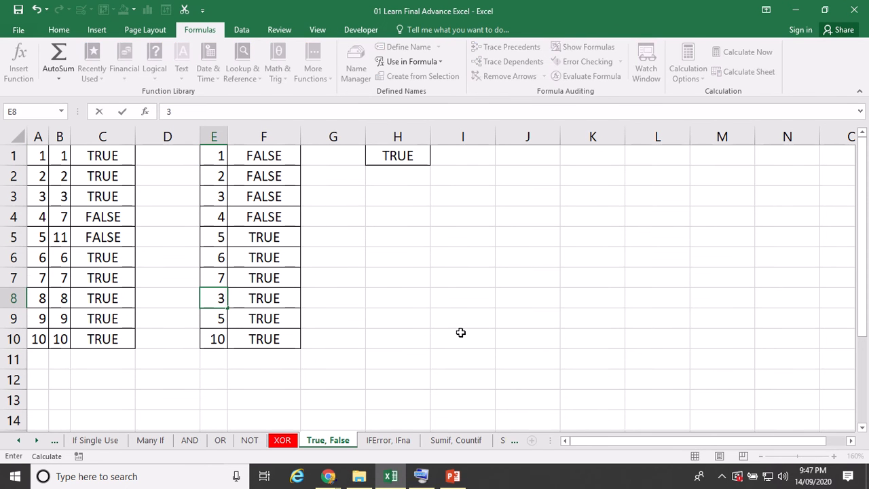
key(Return)
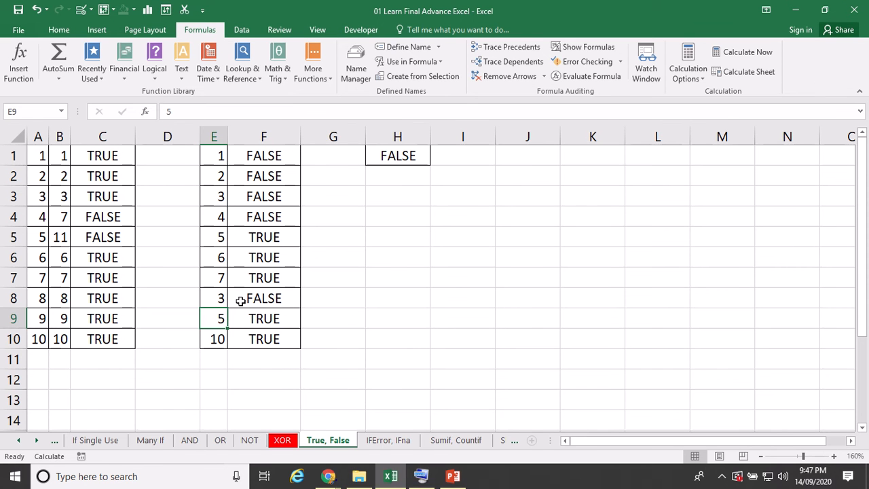
Review the comparison formulas in F1 and H1 without changing them, leaving H1 selected
double_click(263, 156)
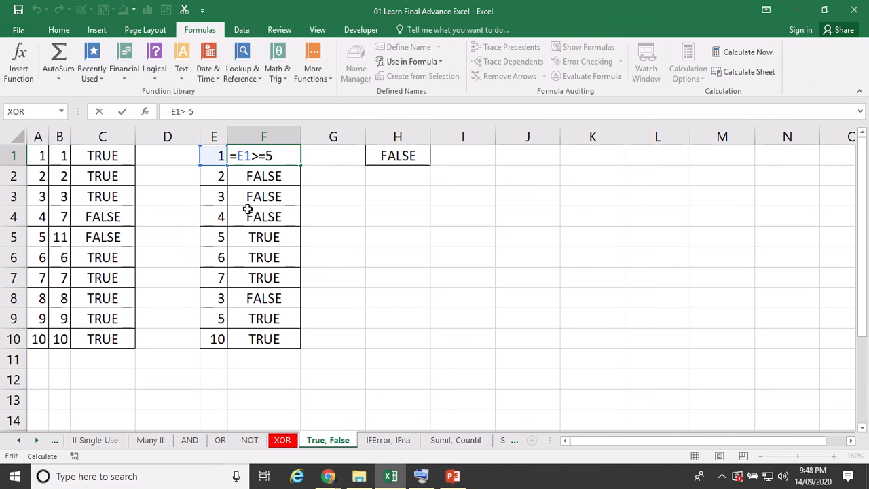
key(Return)
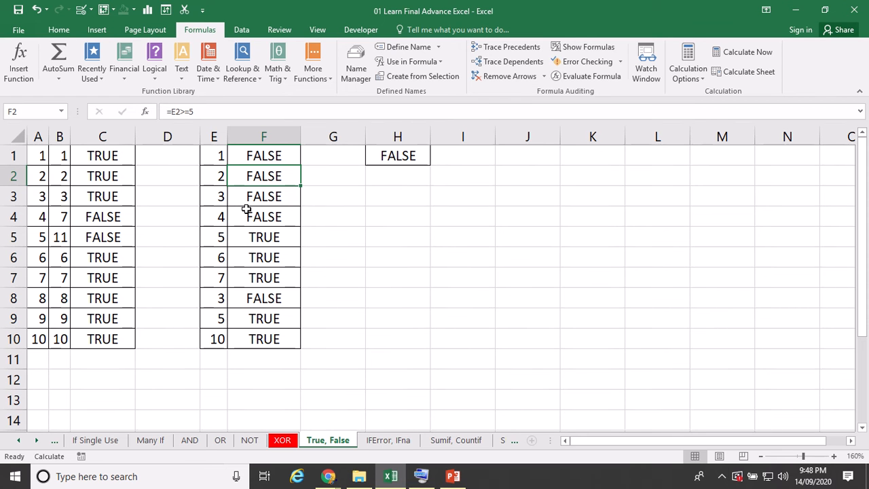
double_click(379, 157)
click(484, 156)
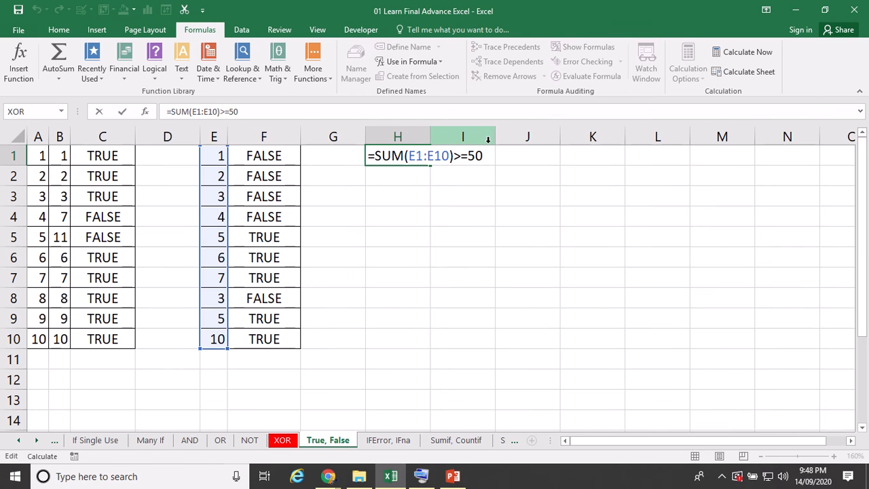
key(Escape)
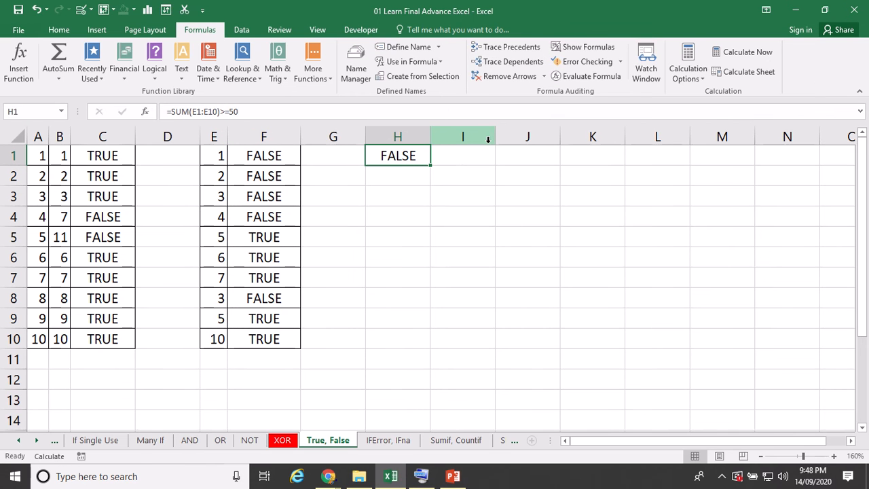
Replace the formula in H1 with =SUM(E1:E10)
key(Delete)
text(=s)
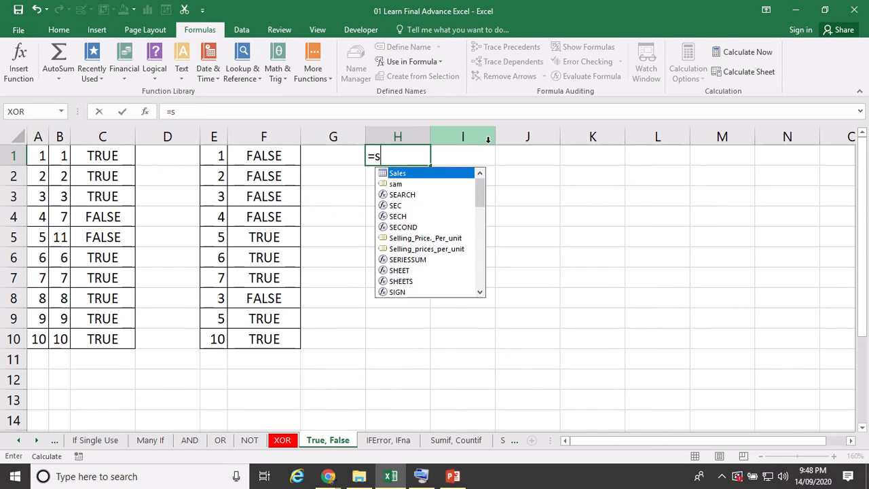
text(um()
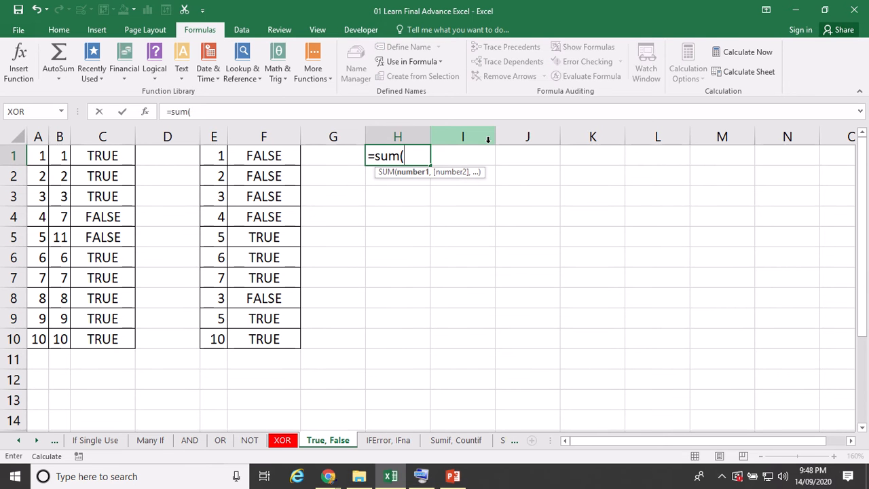
drag(215, 157, 217, 336)
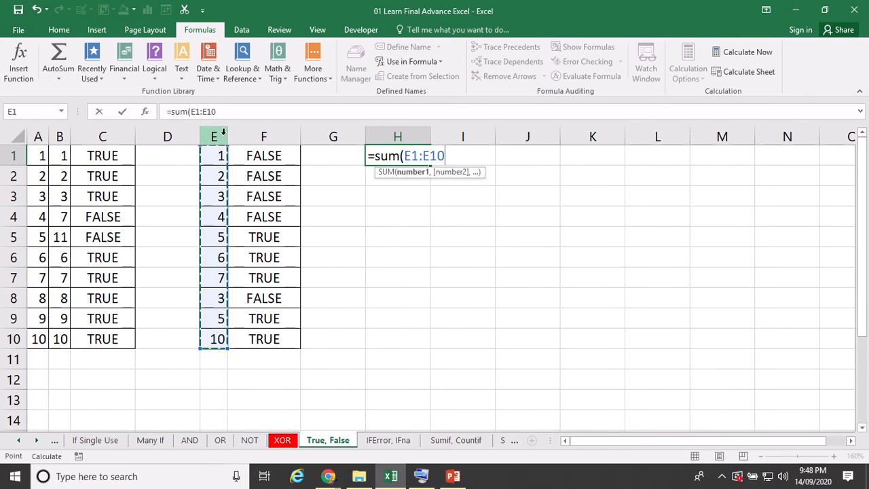
text())
key(Return)
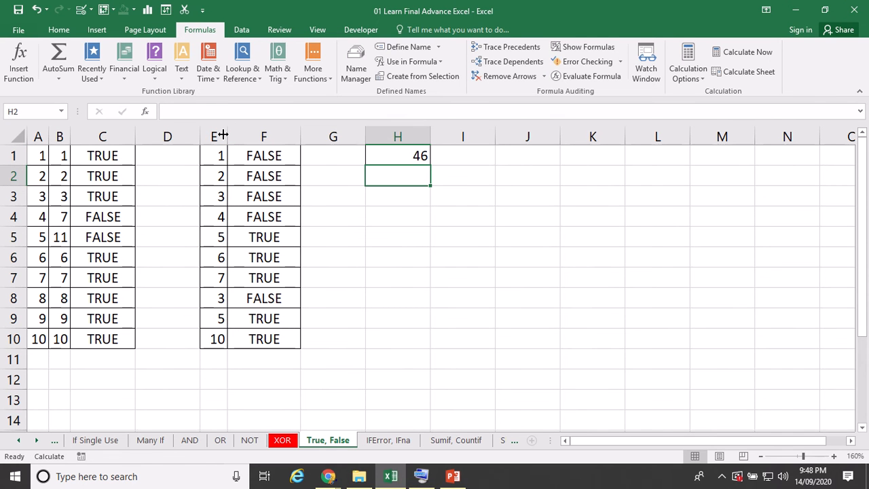
Extend the H1 formula with the comparison >=60 after the SUM function
double_click(409, 156)
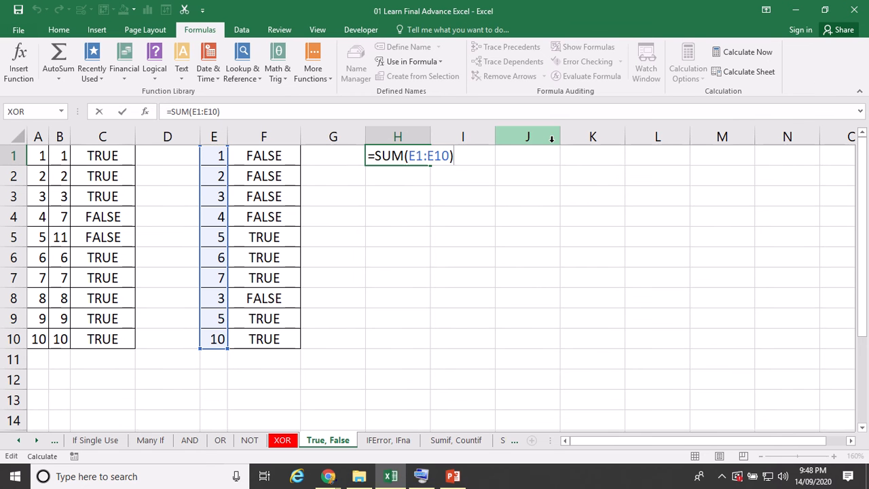
text(>=60)
key(Return)
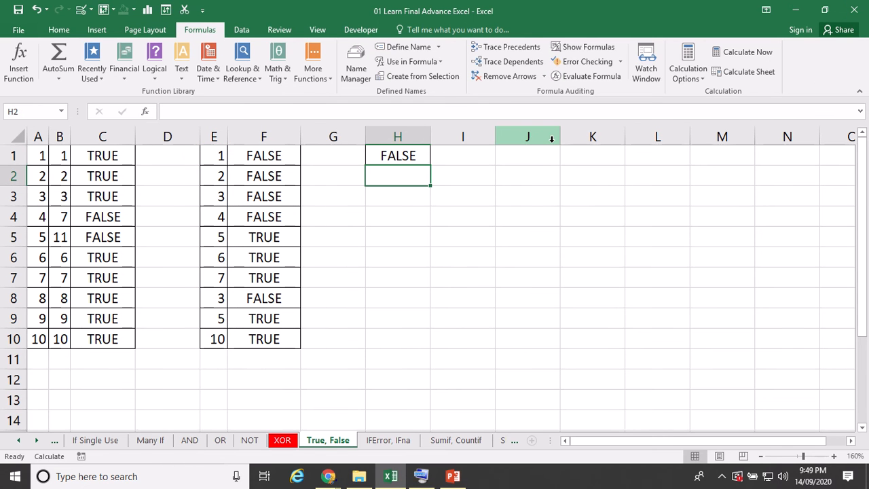
Change the comparison threshold in the H1 formula to 46
key(Up)
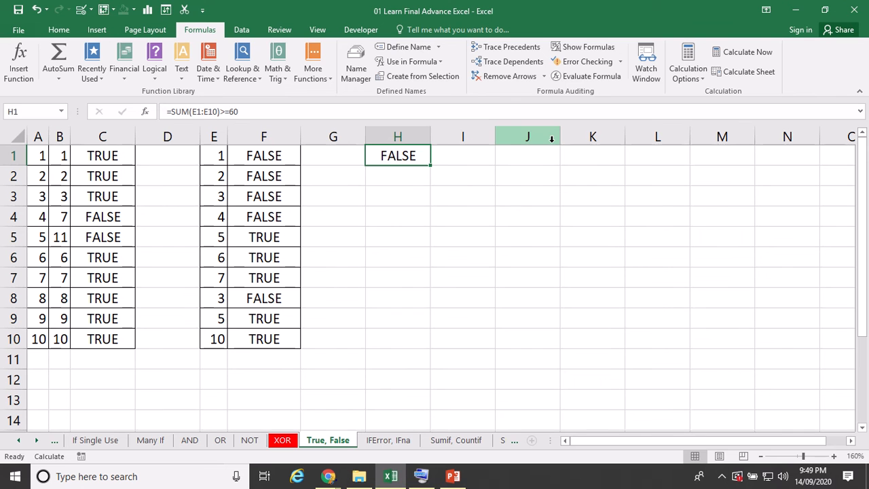
key(F2)
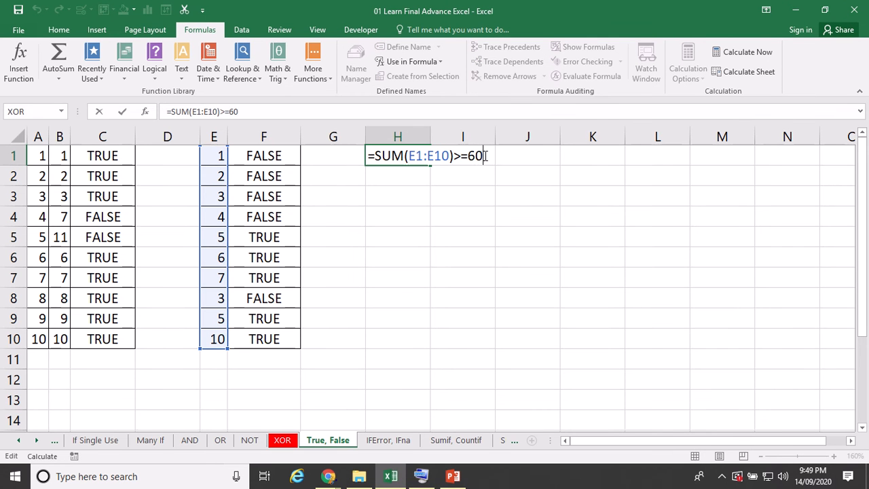
key(BackSpace)
key(shift+Left)
key(BackSpace)
text(4)
text(5)
key(Return)
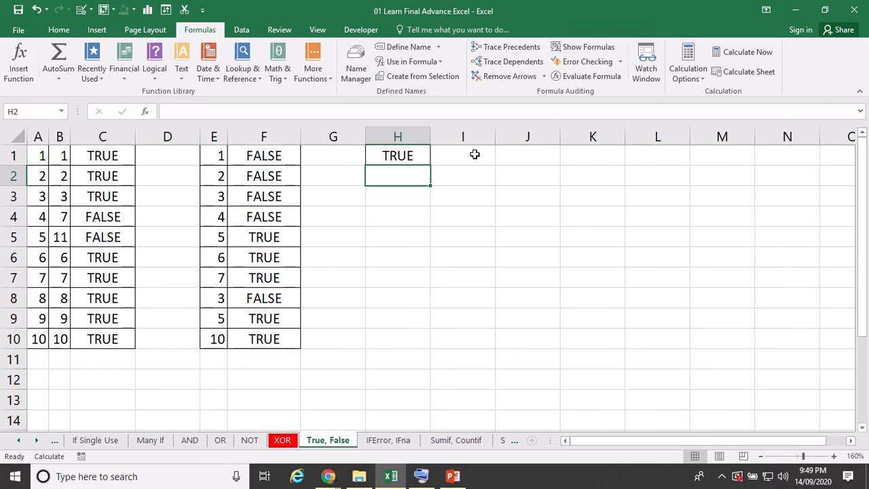
Change the comparison threshold in the H1 formula to 30
double_click(398, 155)
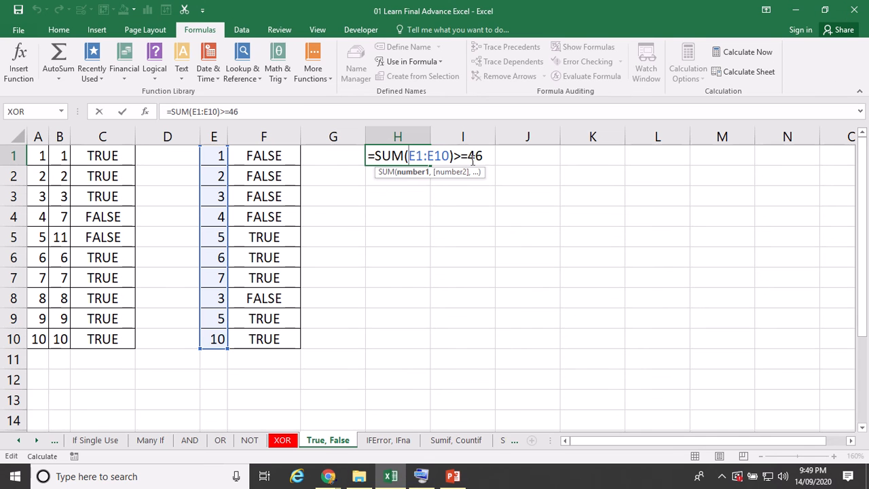
double_click(476, 156)
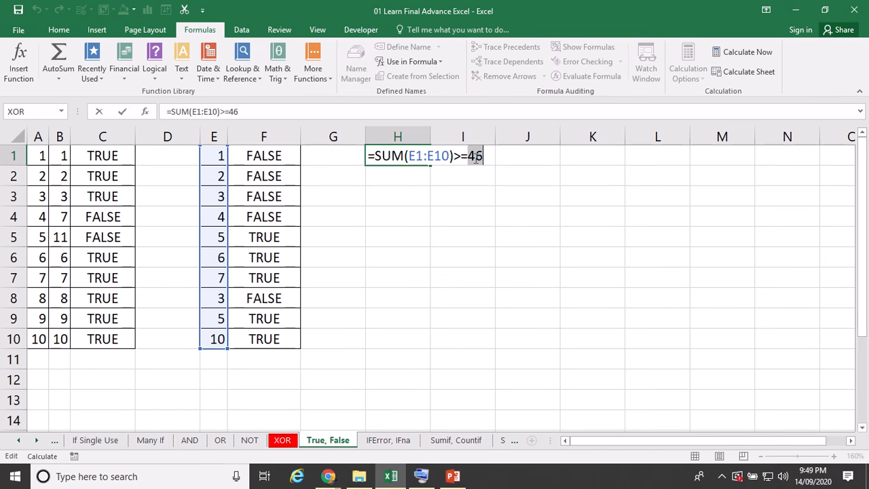
text(30)
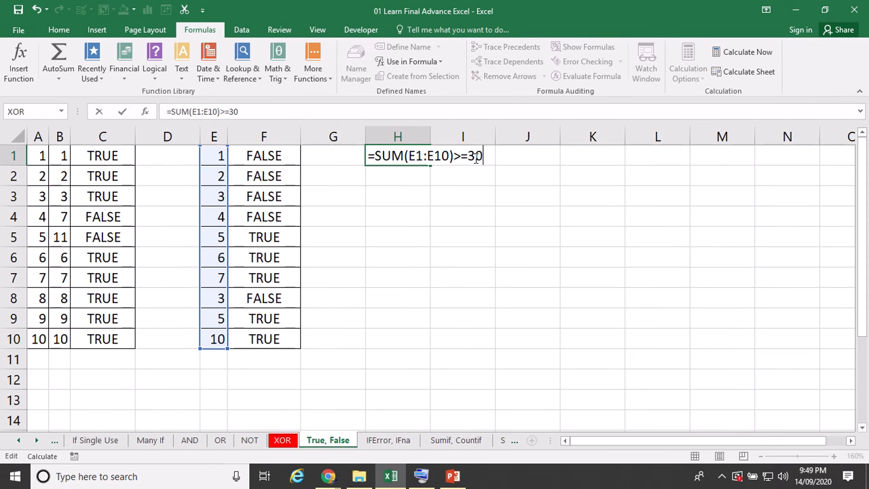
key(Return)
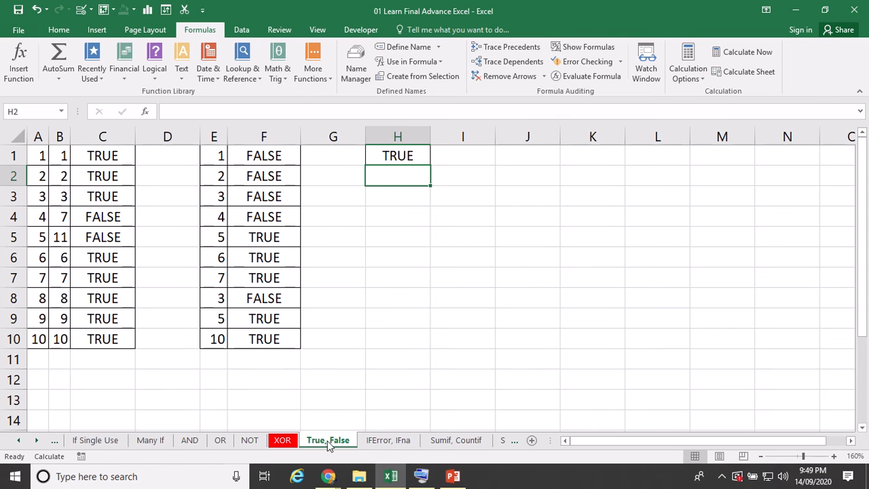
From cell I5, examine the logical functions FALSE and TRUE through Insert Function, then cancel without inserting either
click(439, 239)
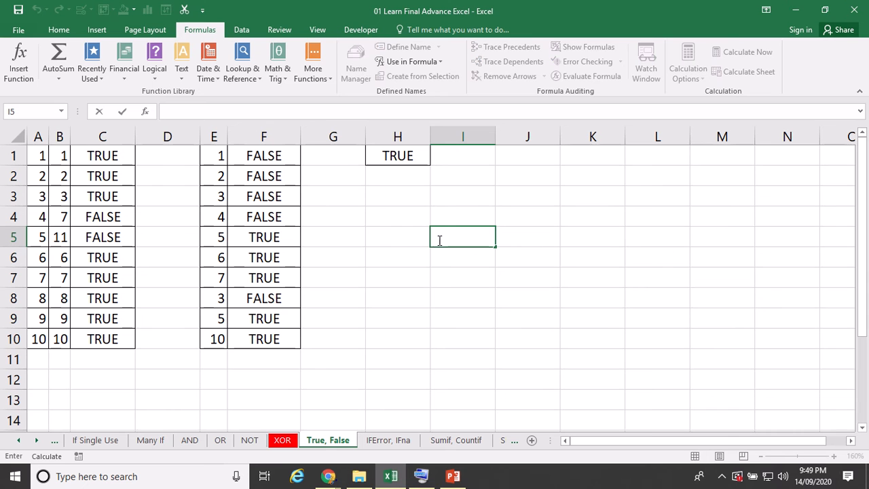
text(=)
key(shift+F3)
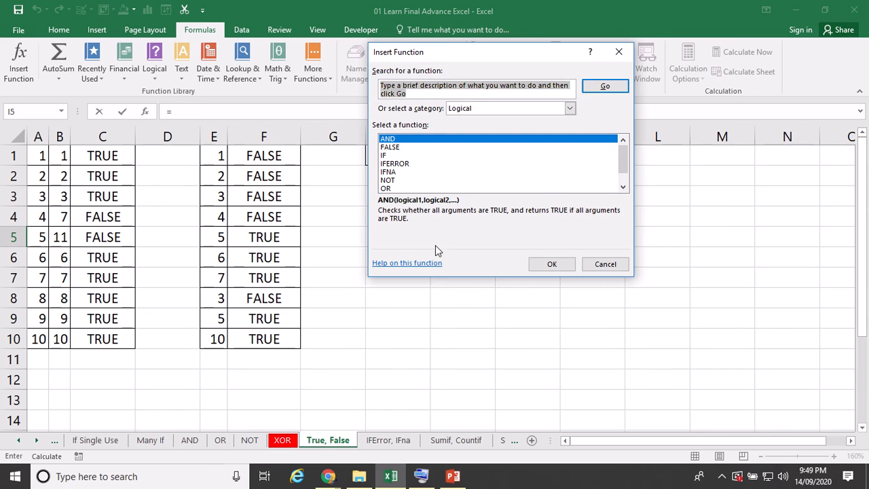
click(396, 148)
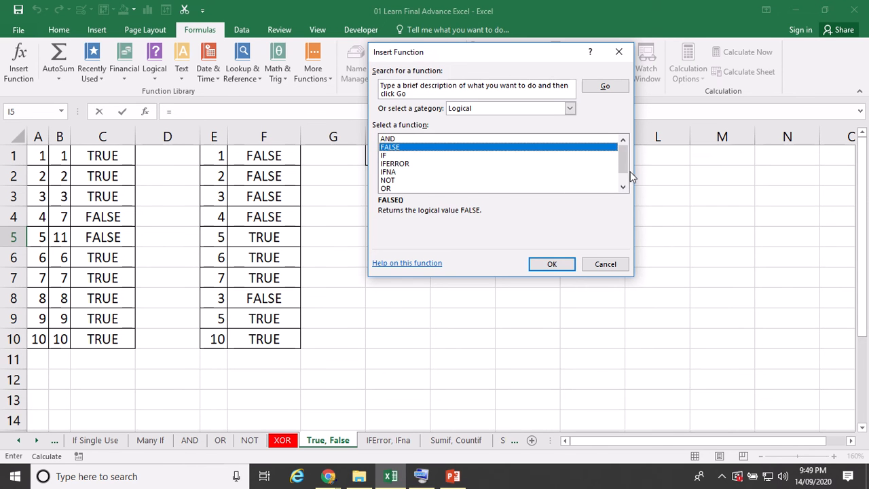
drag(625, 164, 608, 177)
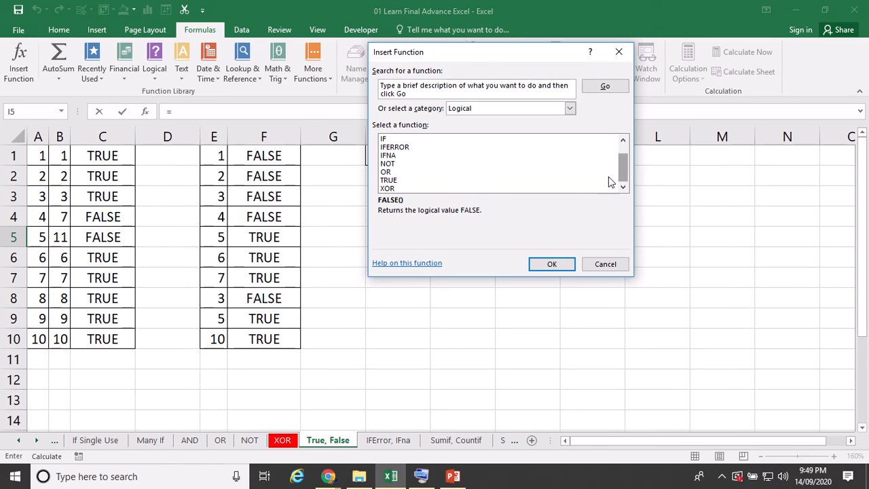
double_click(389, 180)
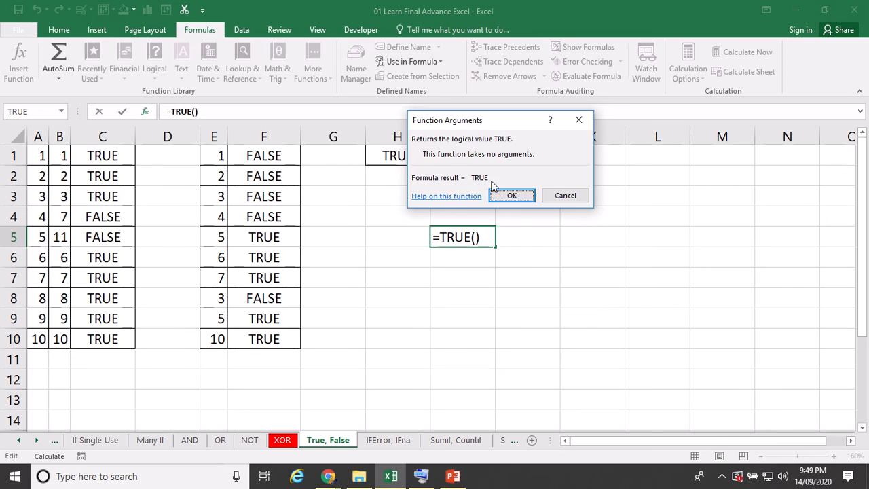
click(561, 196)
click(558, 196)
key(Left)
key(Left)
key(Left)
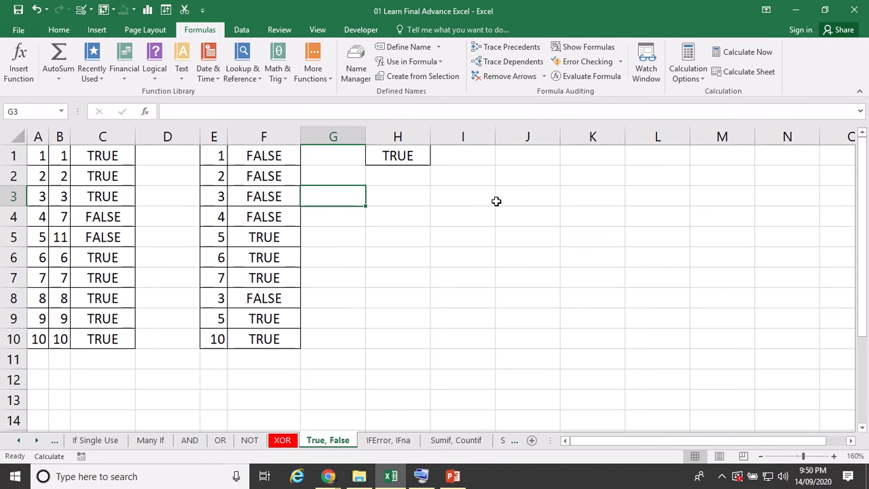
click(496, 201)
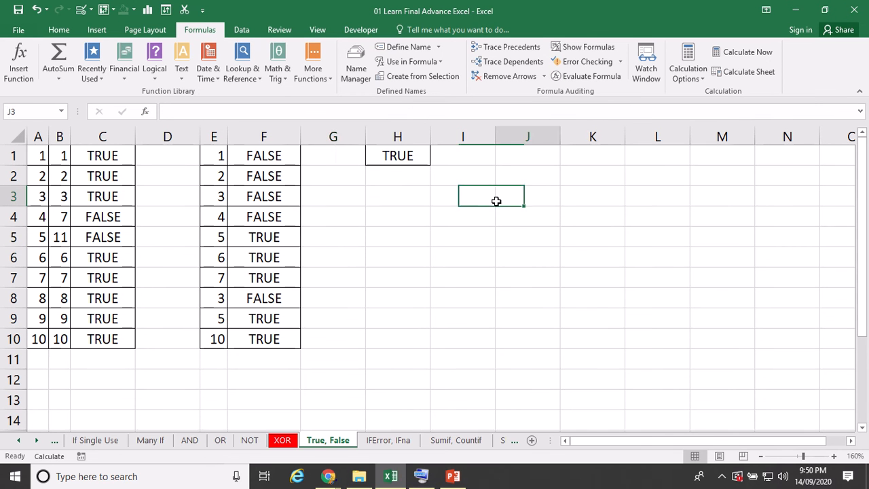
From cell G3, read the description of the TRUE function in the Logical category of Insert Function, then cancel
key(Left)
key(Left)
key(Left)
key(shift+F3)
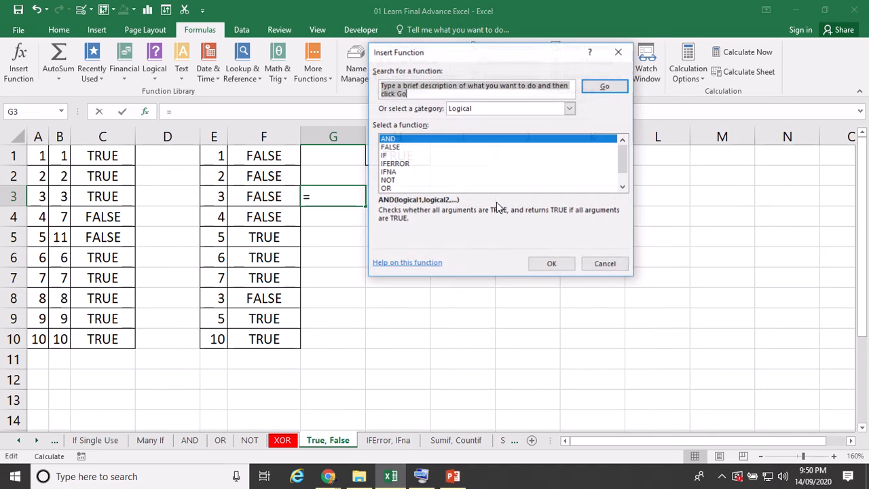
key(Right)
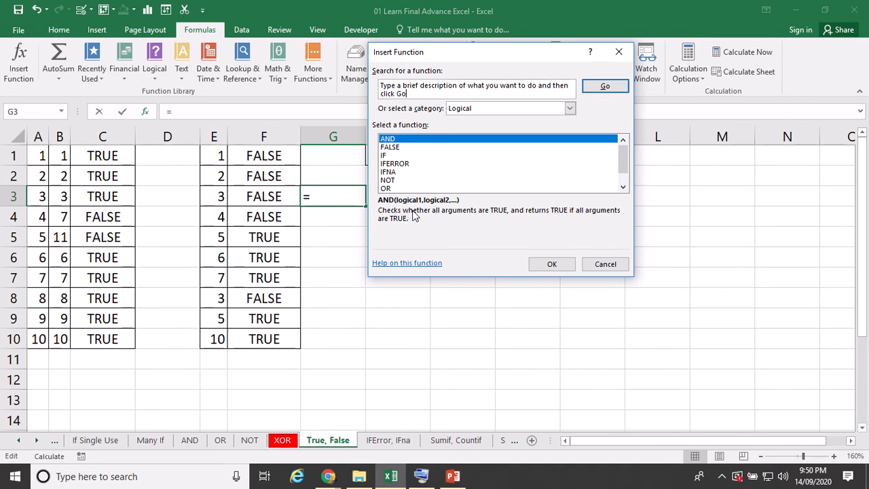
key(Tab)
key(Tab)
key(Tab)
key(Tab)
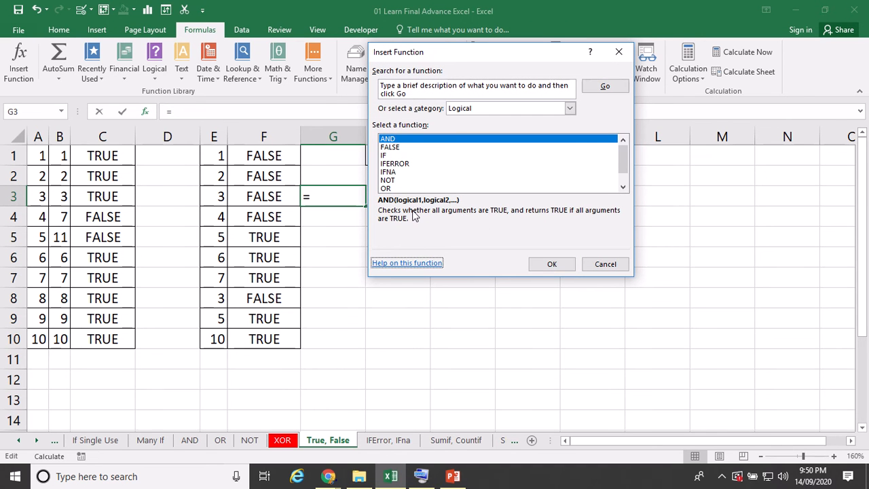
key(shift+Tab)
key(Down)
key(Down)
key(Down)
key(Down)
key(Down)
key(Down)
key(Down)
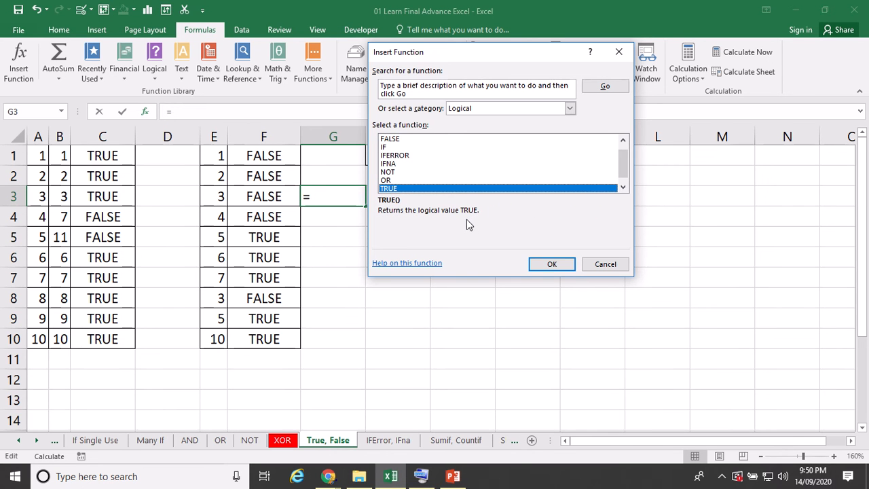
click(591, 265)
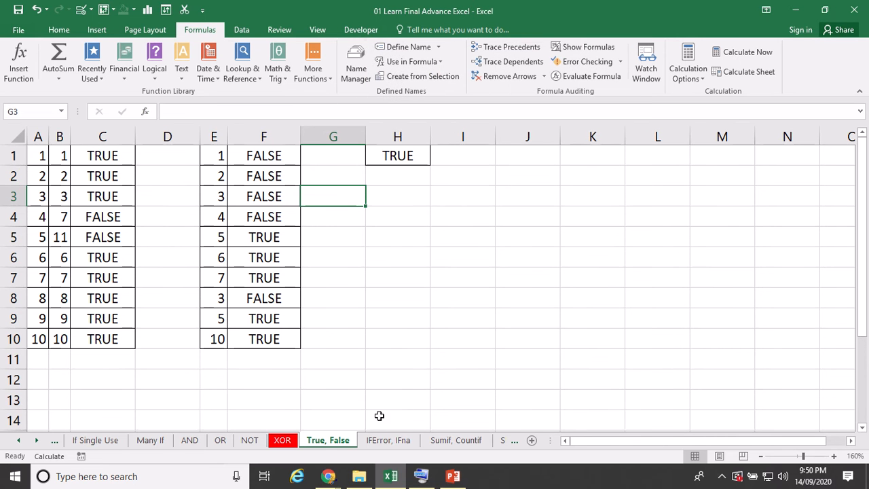
Switch to the IFError, IFna sheet and clear the formulas in B1:B10
click(382, 443)
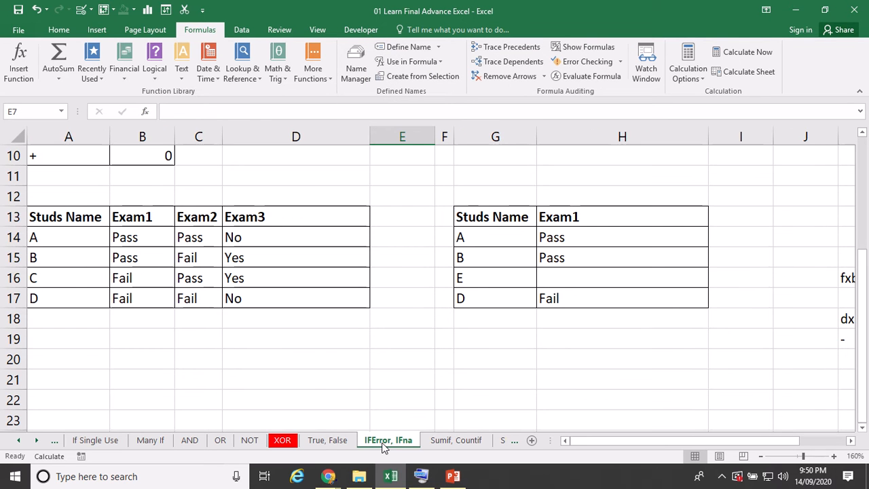
scroll(382, 443, up, 2)
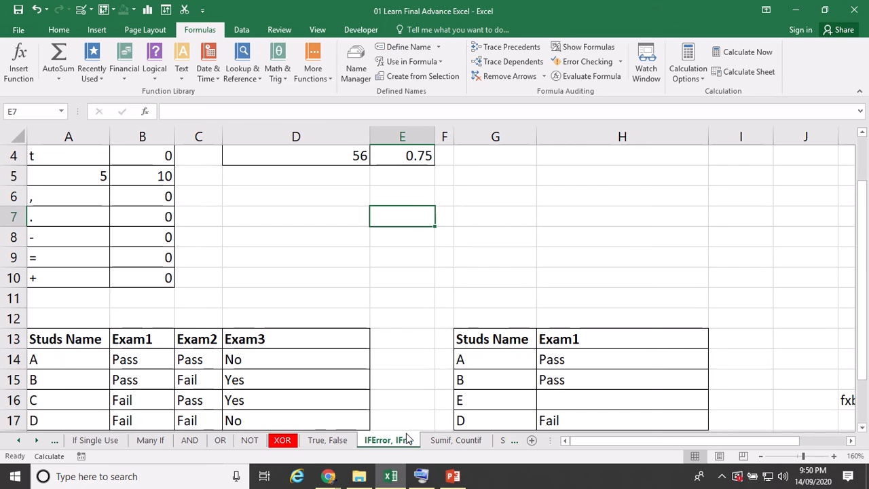
scroll(407, 439, up, 1)
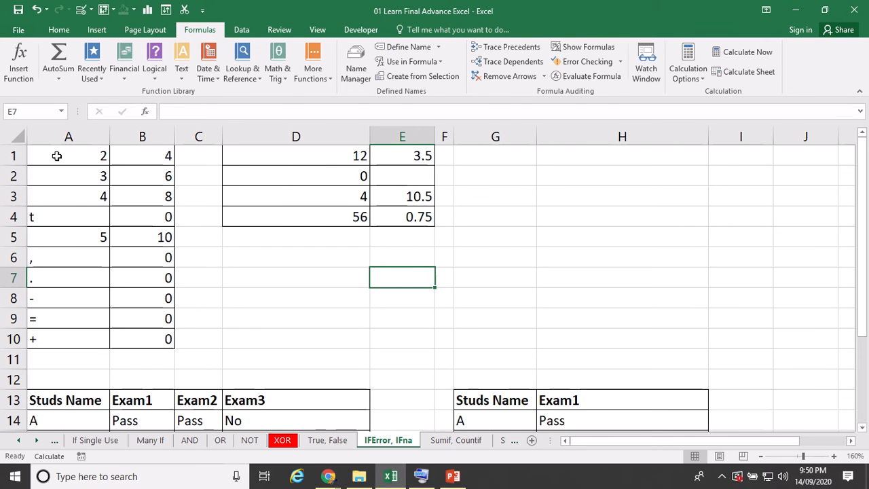
click(121, 160)
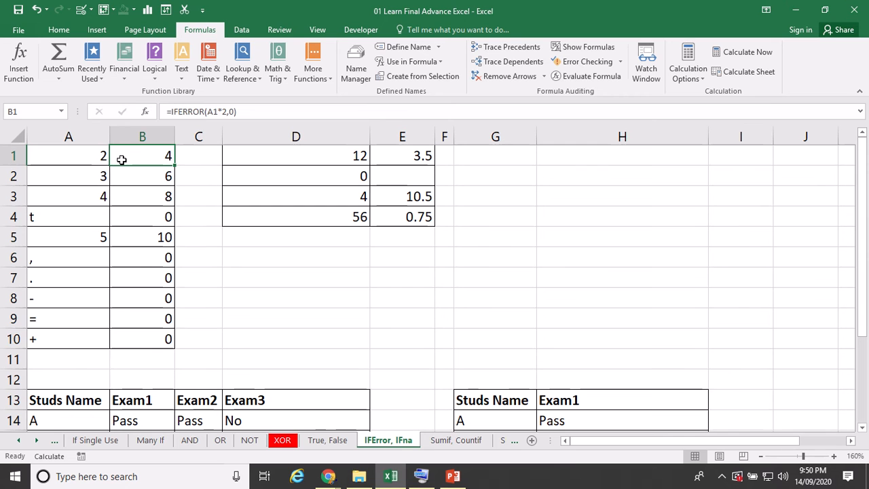
key(ctrl+shift+Down)
key(Delete)
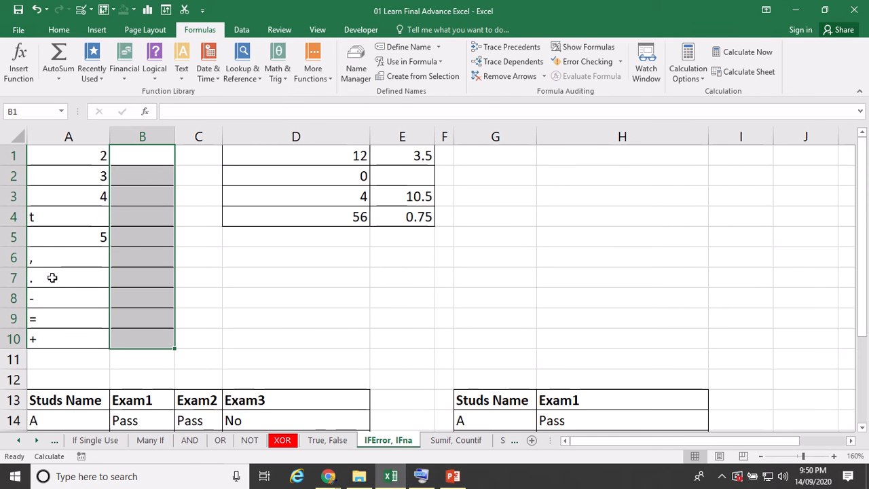
Enter =A1*10 in B1 and fill the formula down to B10
click(141, 156)
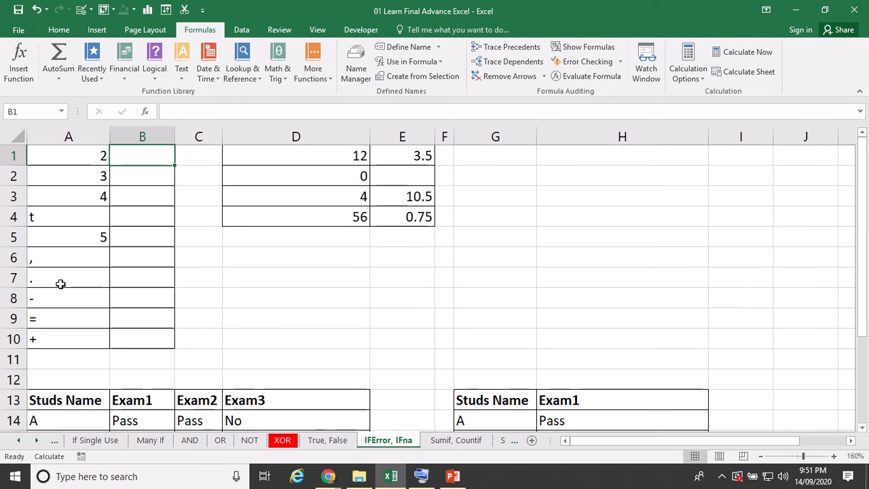
text(=)
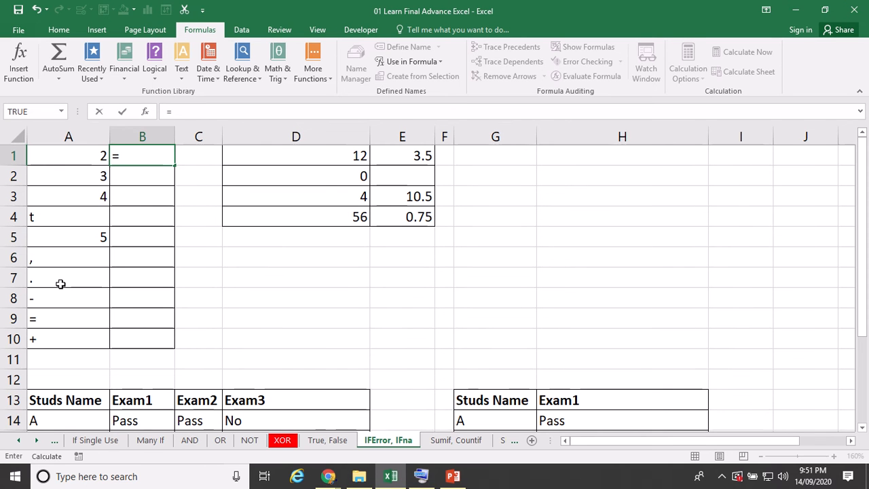
key(Left)
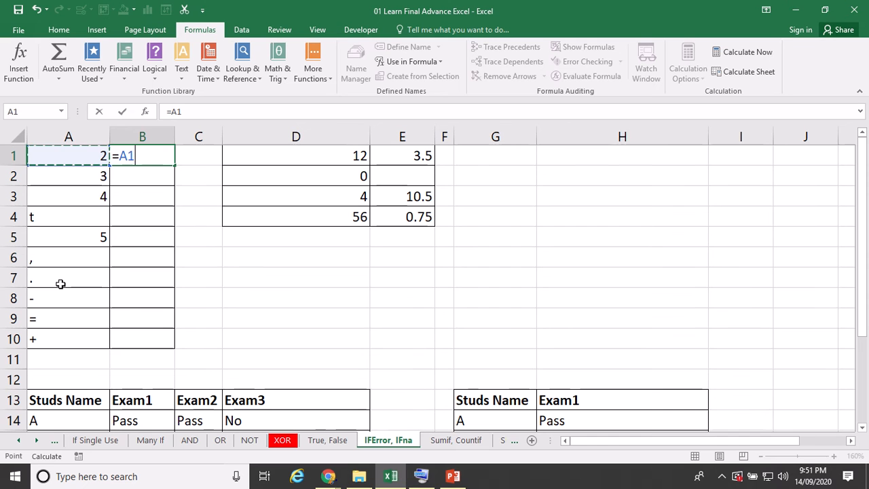
text(*)
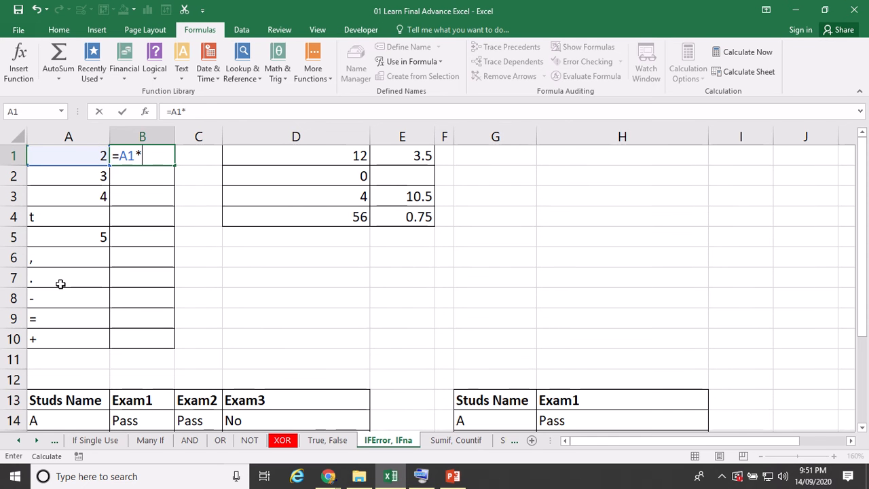
text(10)
key(Return)
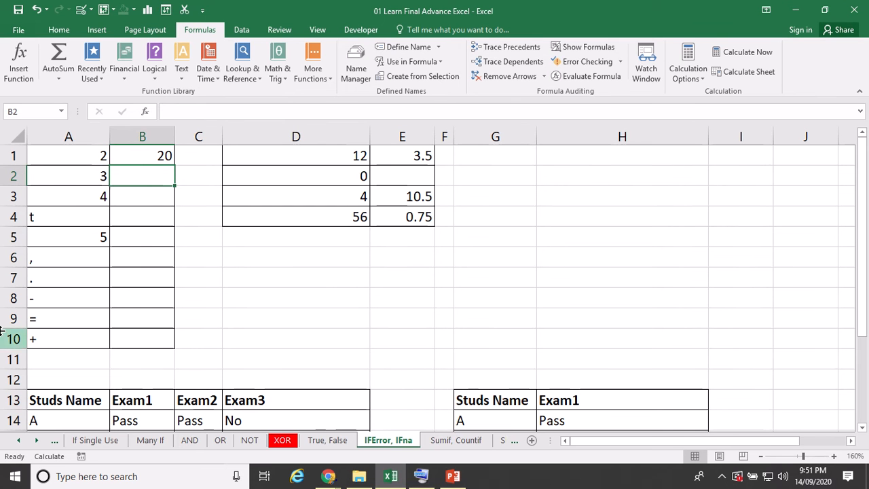
click(147, 151)
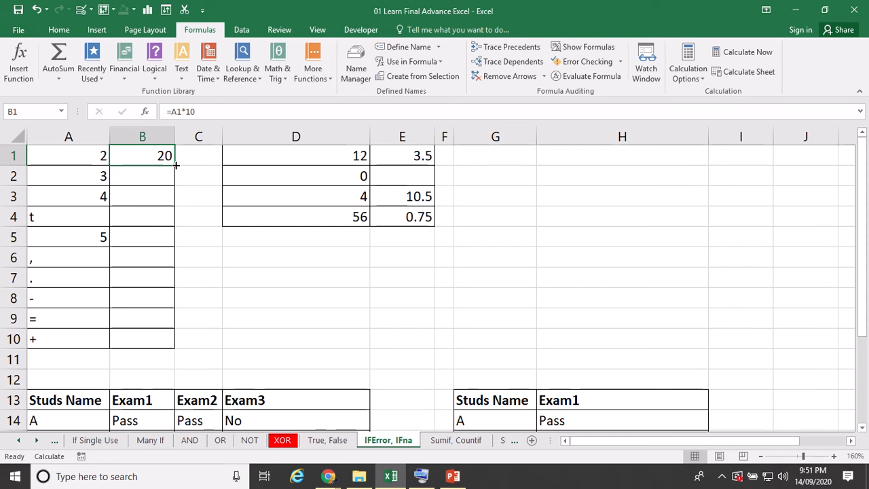
drag(174, 167, 165, 348)
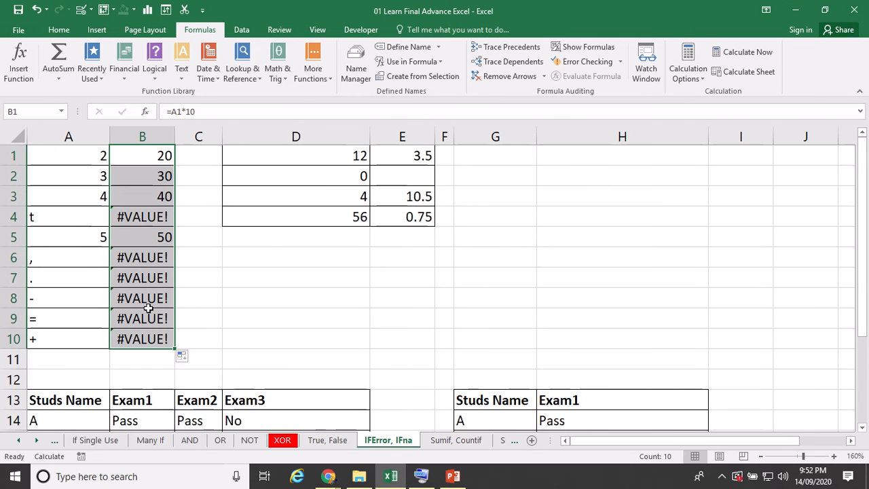
Insert the IFERROR function in front of A1*10 in the B1 formula
double_click(133, 157)
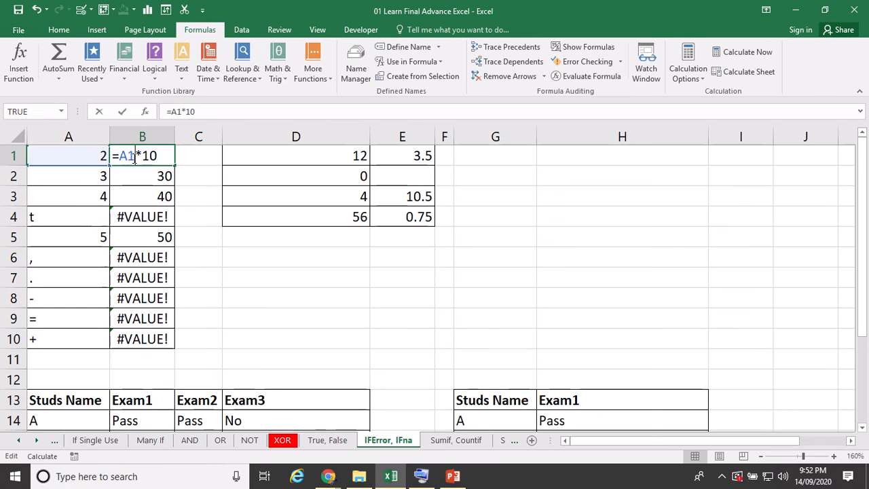
double_click(126, 156)
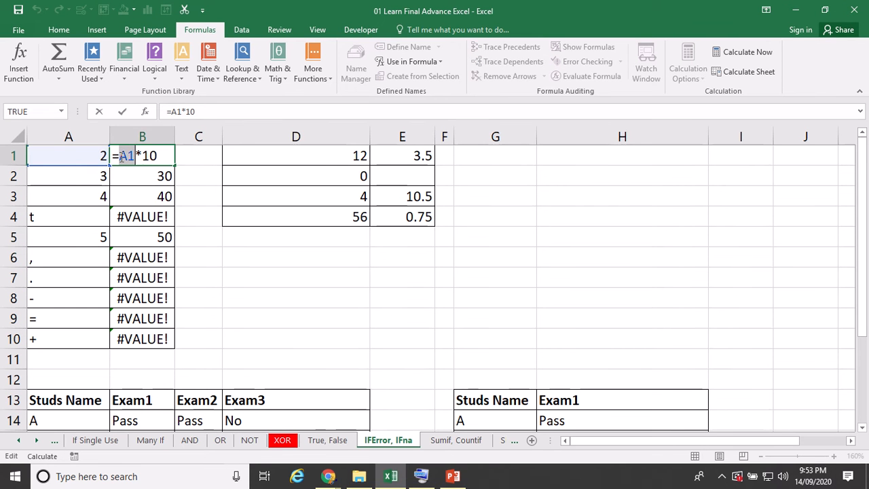
key(End)
click(121, 156)
text(ife)
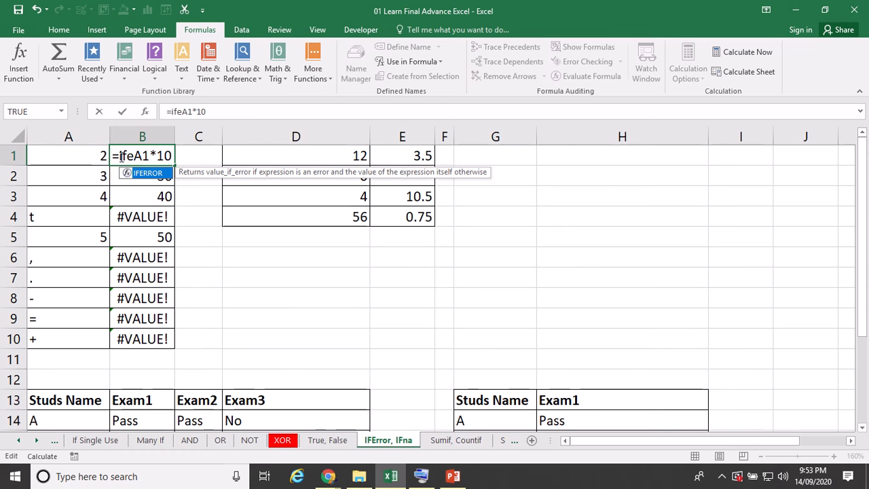
key(Tab)
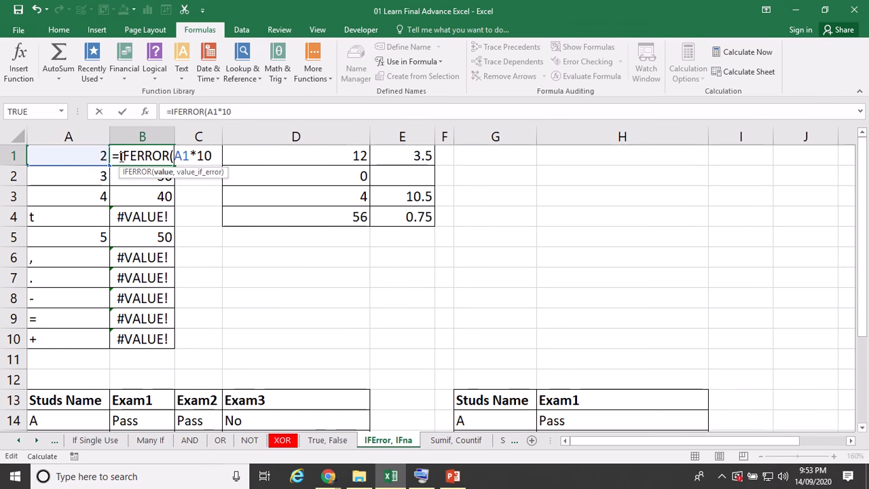
Complete B1 as =IFERROR(A1*10,) with the error value left empty, and fill the formula down to B10
double_click(213, 156)
double_click(216, 155)
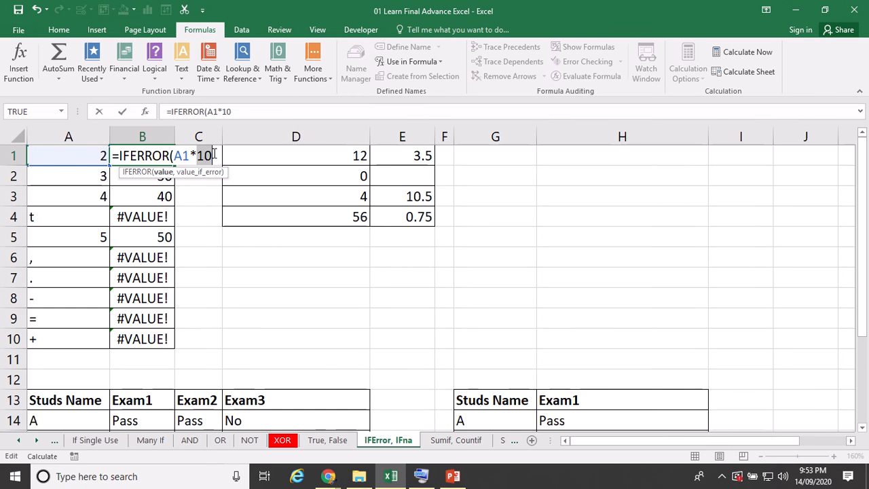
click(193, 156)
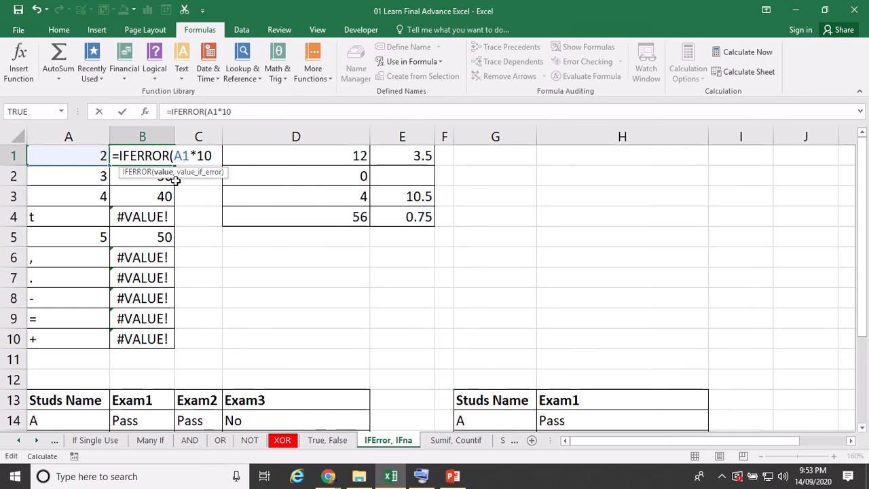
text(,)
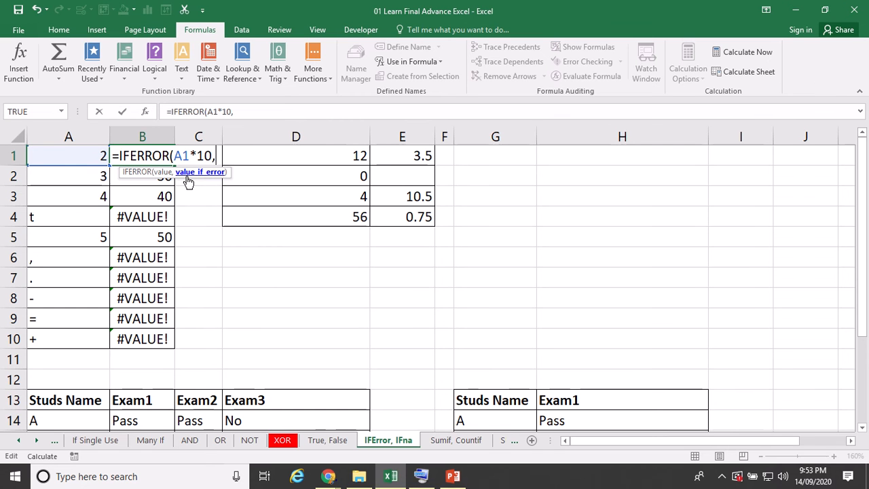
text())
key(Return)
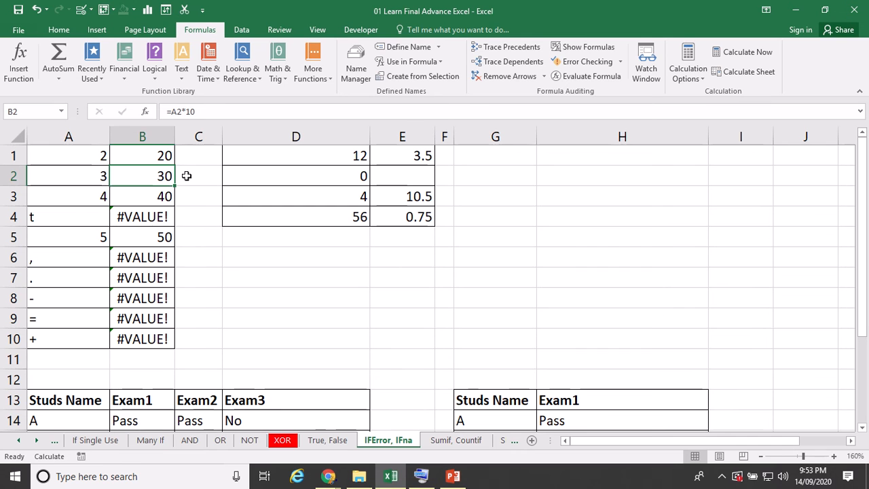
click(163, 157)
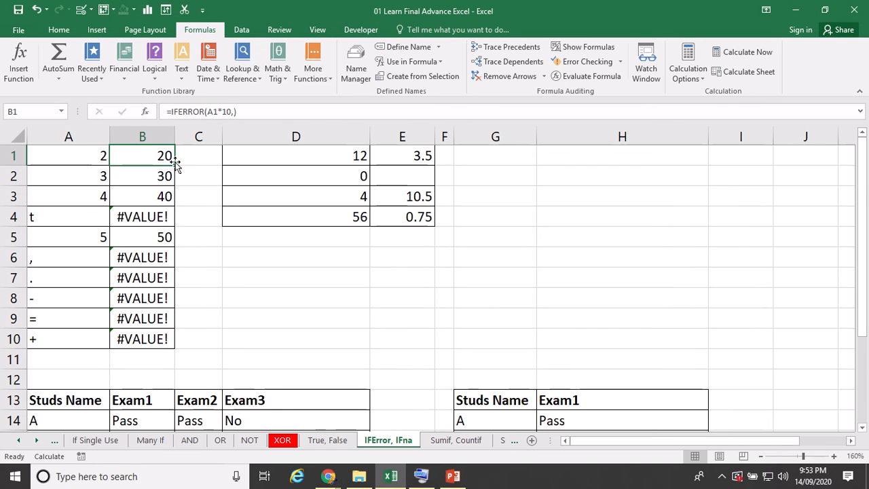
double_click(175, 165)
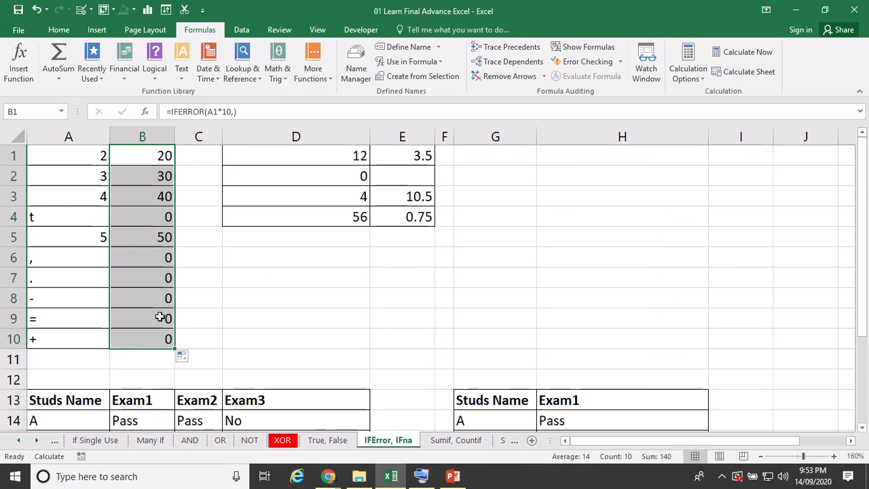
Set the IFERROR error value in B1 to an empty text string "" and fill the formula down to B10
double_click(139, 155)
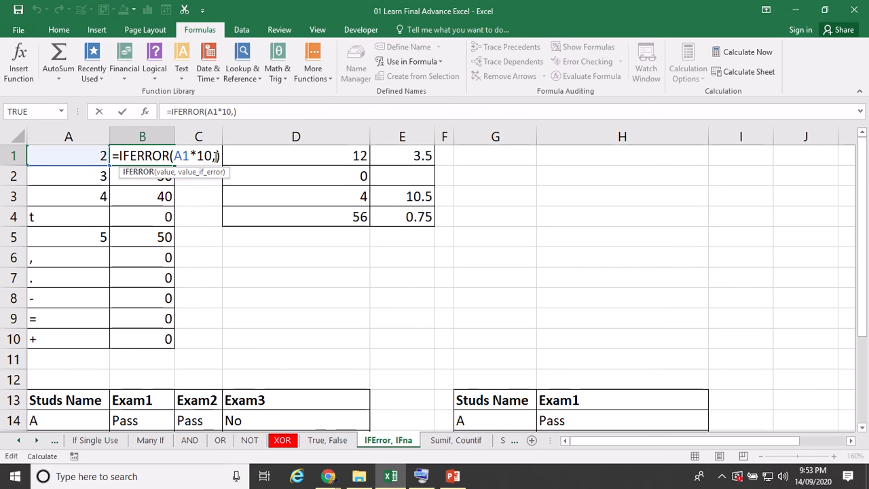
click(215, 156)
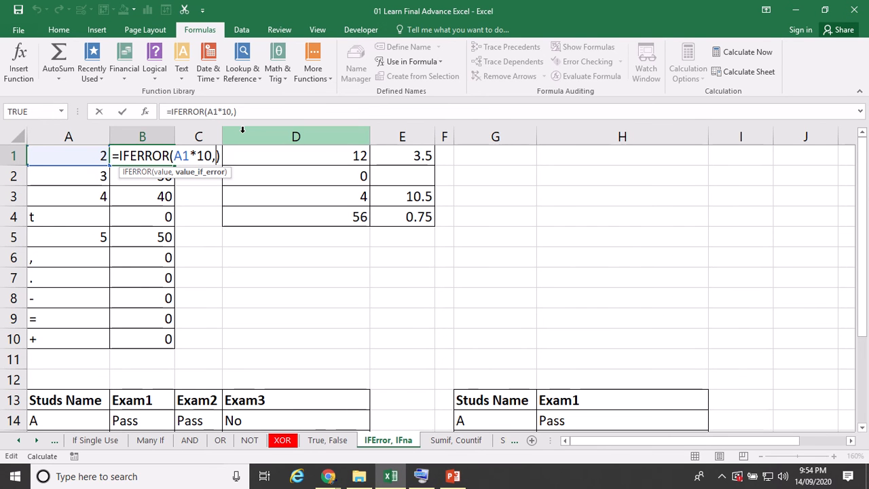
text(")
text(")
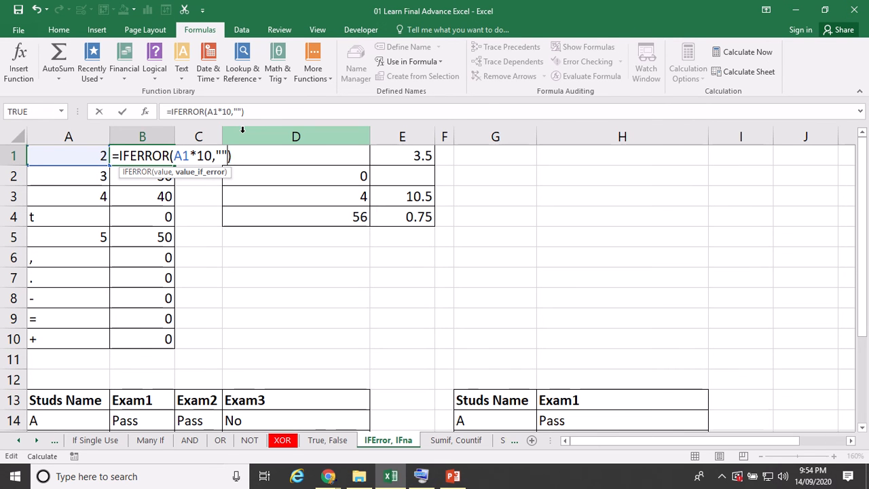
key(Return)
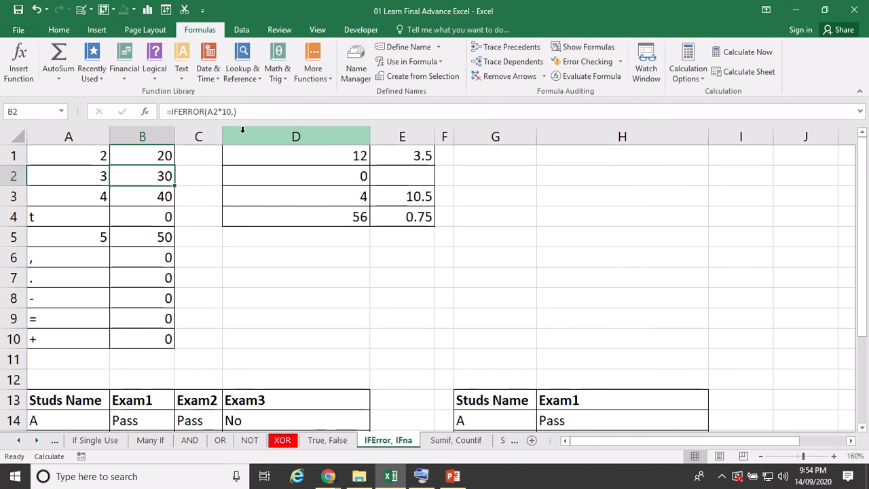
click(165, 155)
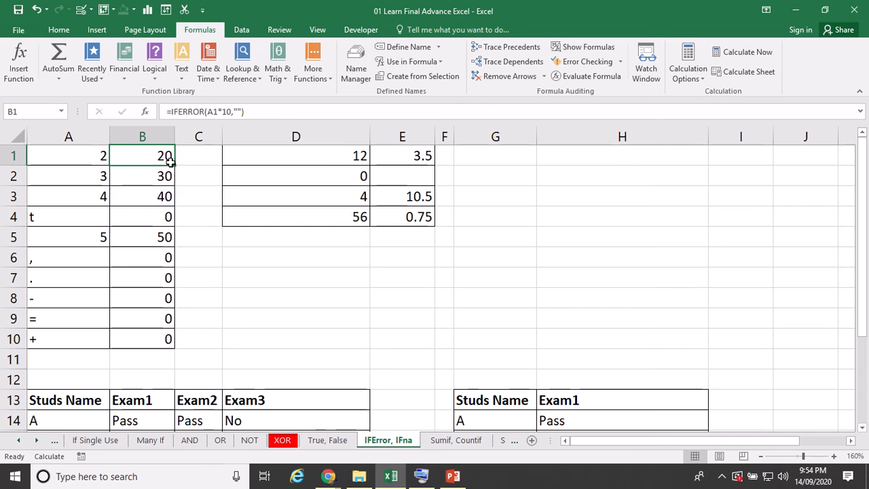
double_click(174, 166)
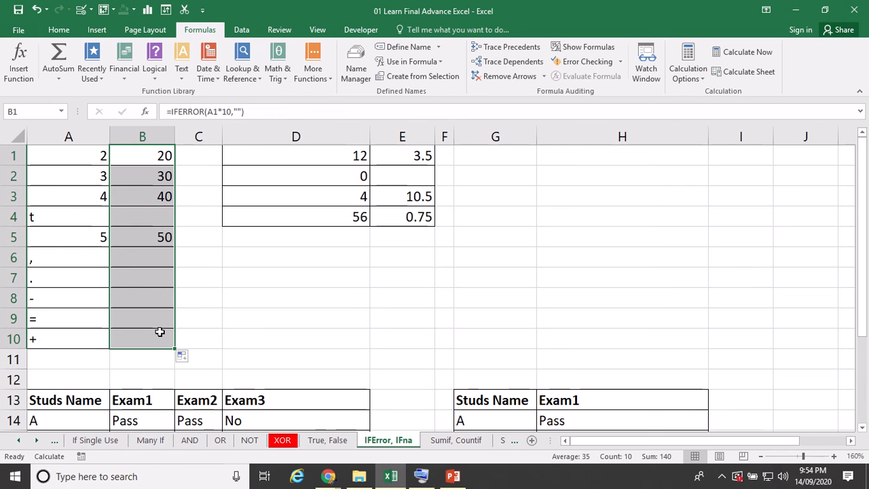
Change the IFERROR error value in B1 to "NA" and fill the formula down to B10
click(151, 155)
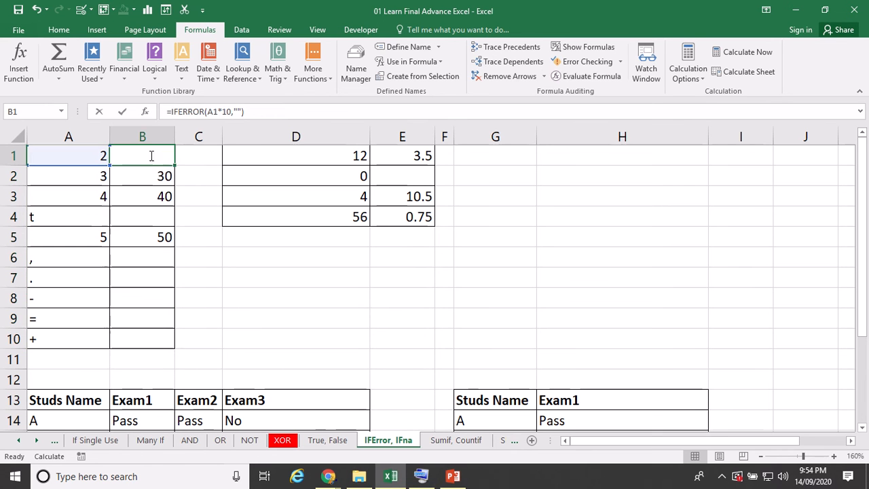
double_click(152, 155)
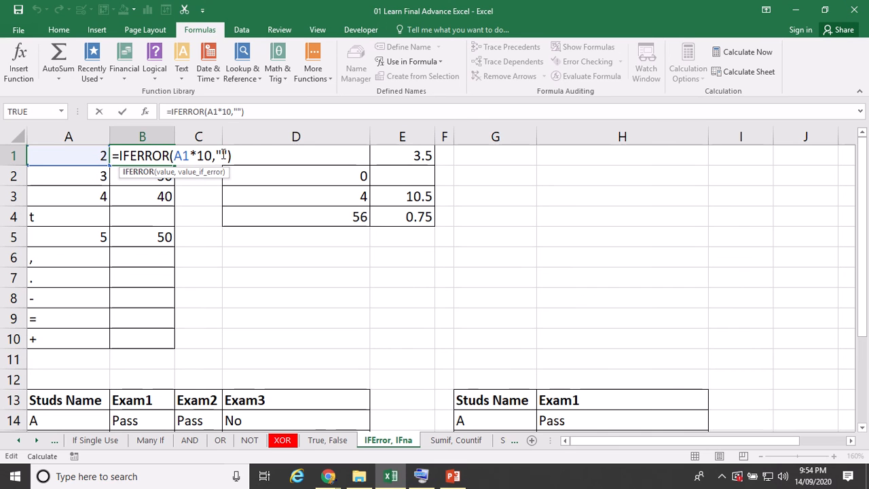
double_click(221, 156)
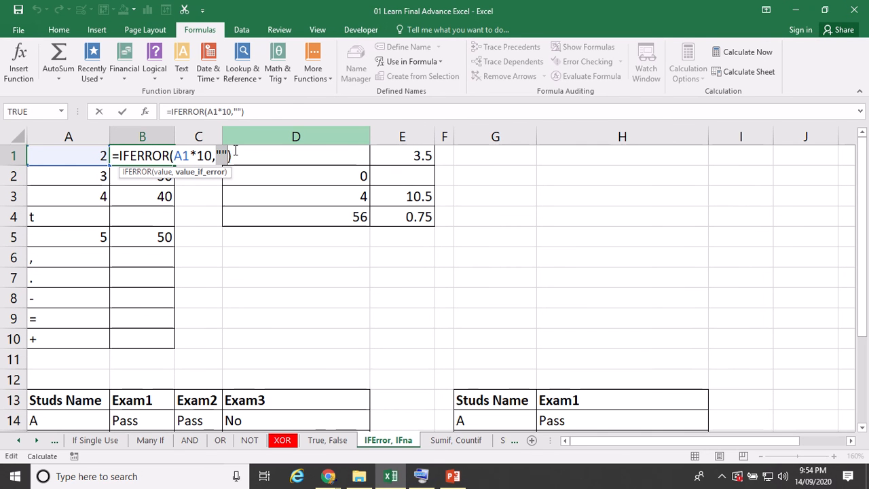
text("N)
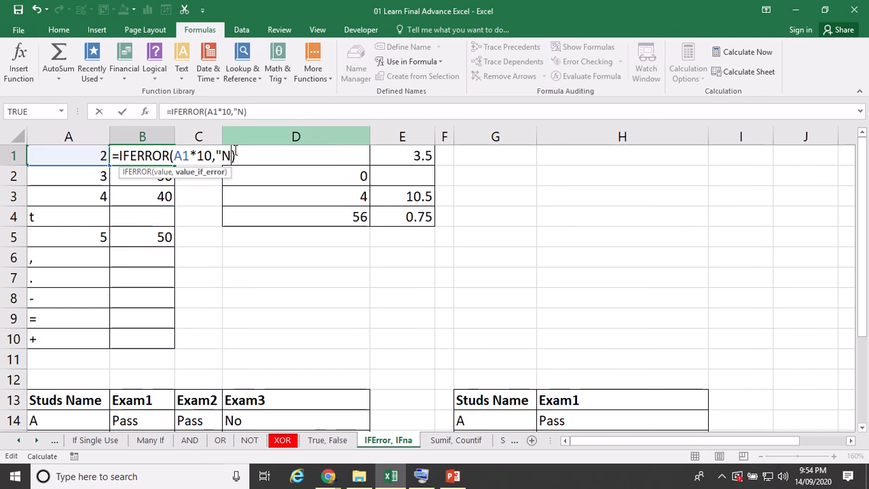
text(A")
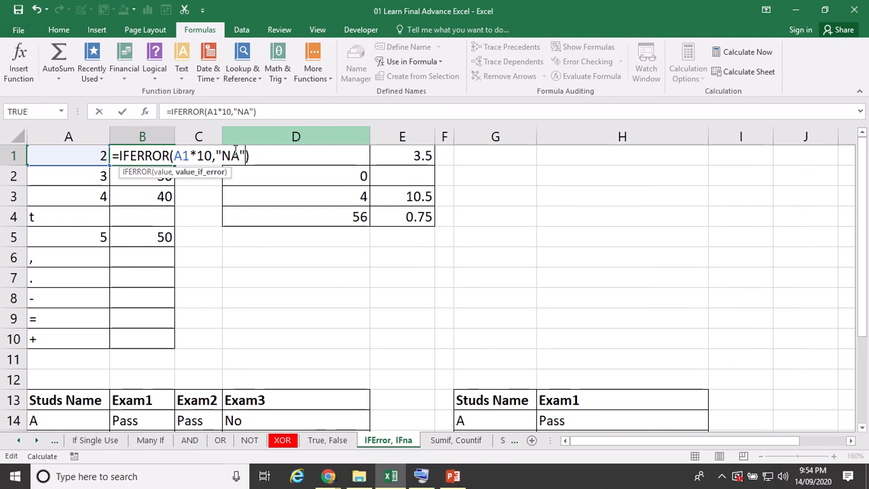
key(Return)
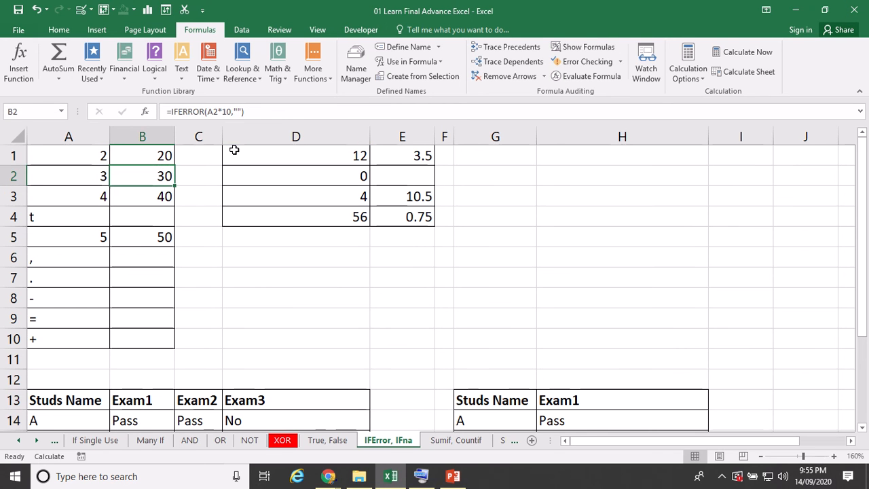
click(164, 157)
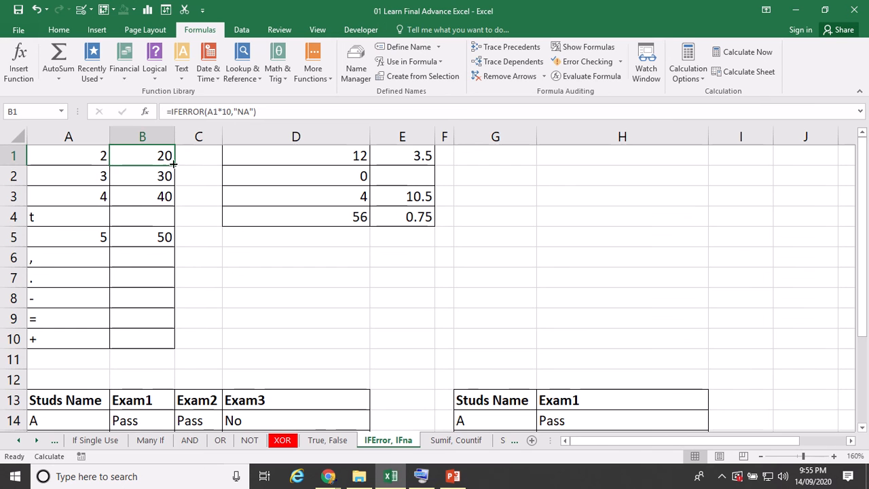
double_click(174, 167)
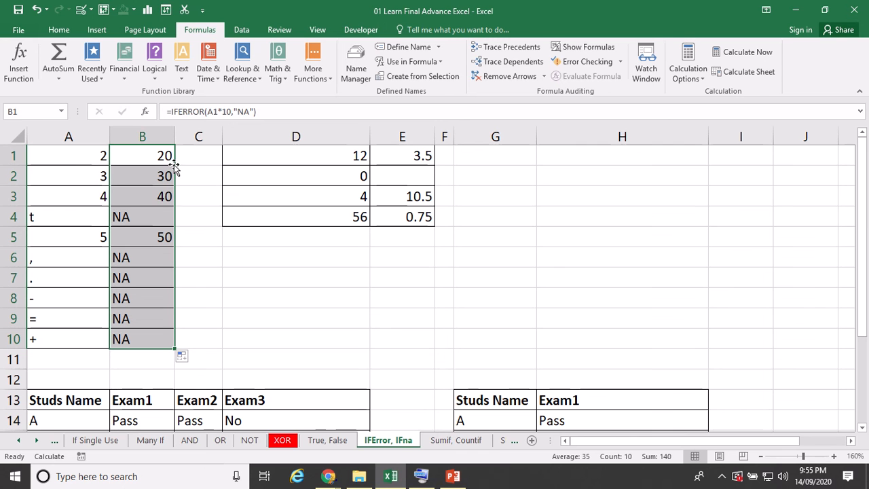
Check the existing IFERROR formulas in E1 and E3, and clear the contents of E1:E4
double_click(396, 156)
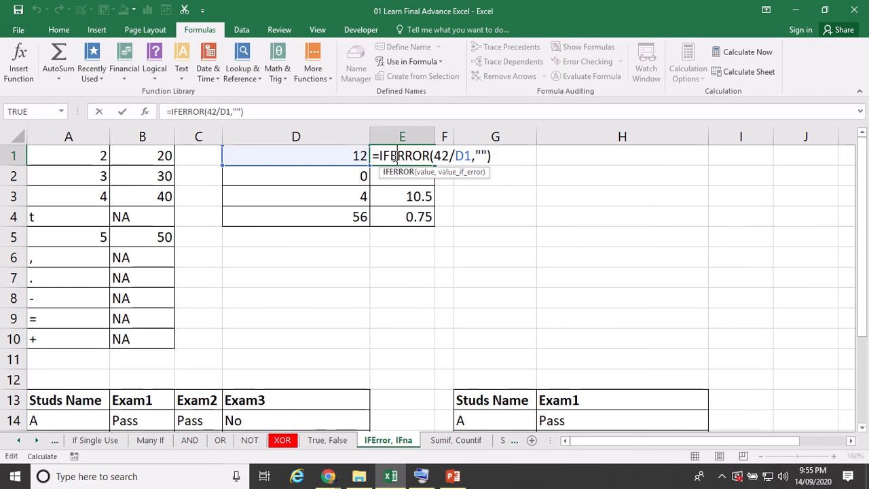
key(Escape)
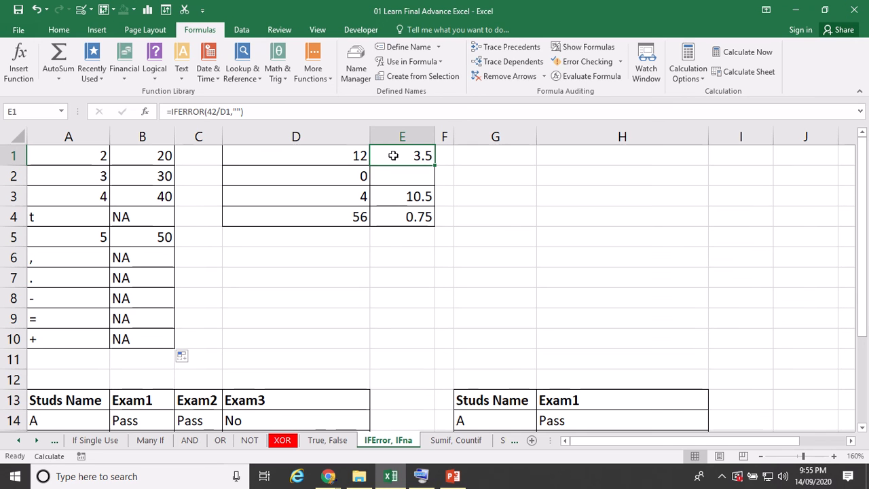
key(Delete)
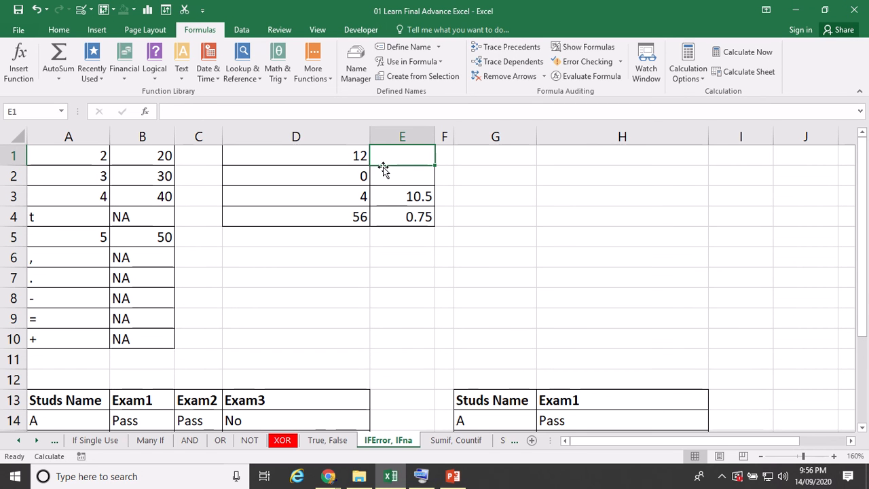
double_click(386, 196)
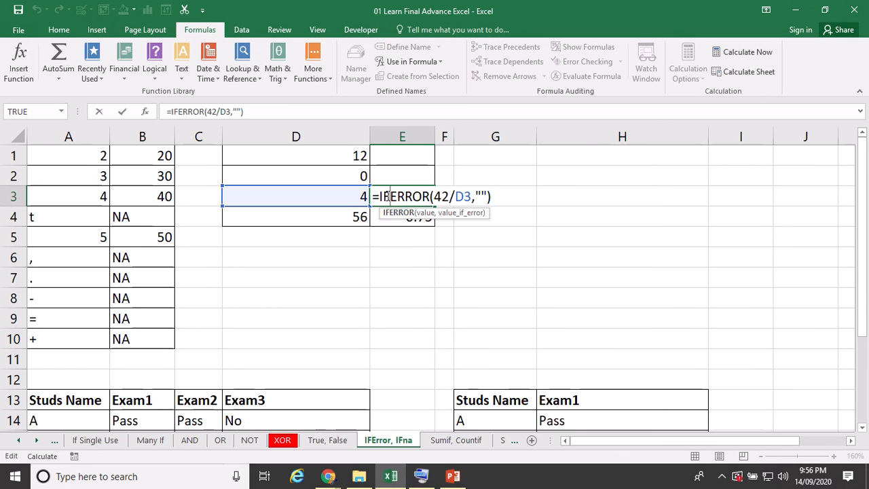
key(Escape)
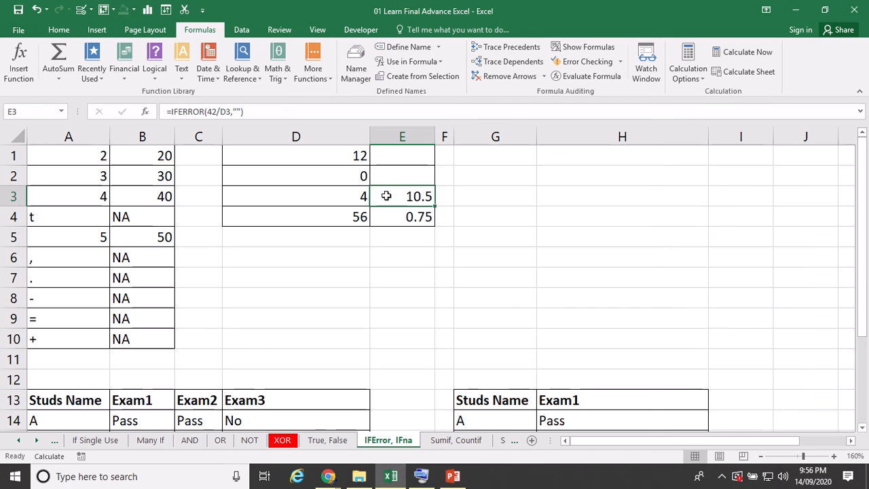
drag(386, 156, 398, 215)
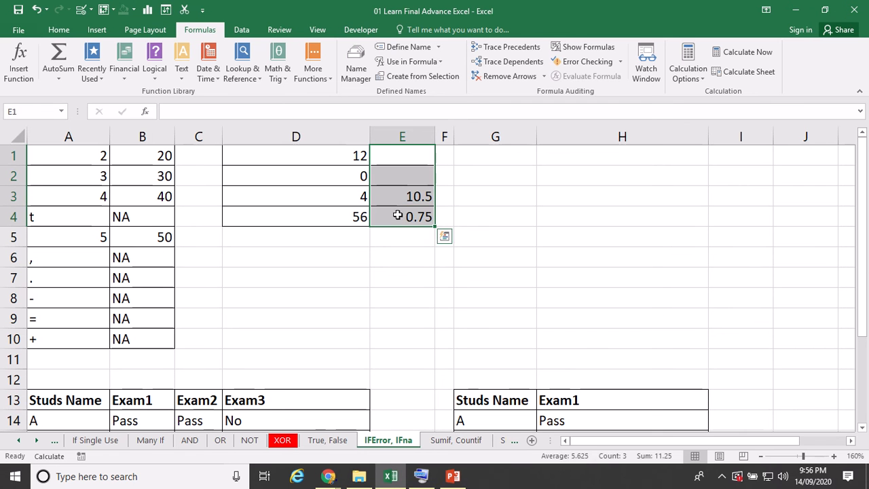
key(Delete)
Enter =64/D1 in E1 and fill the formula down to E4
double_click(393, 156)
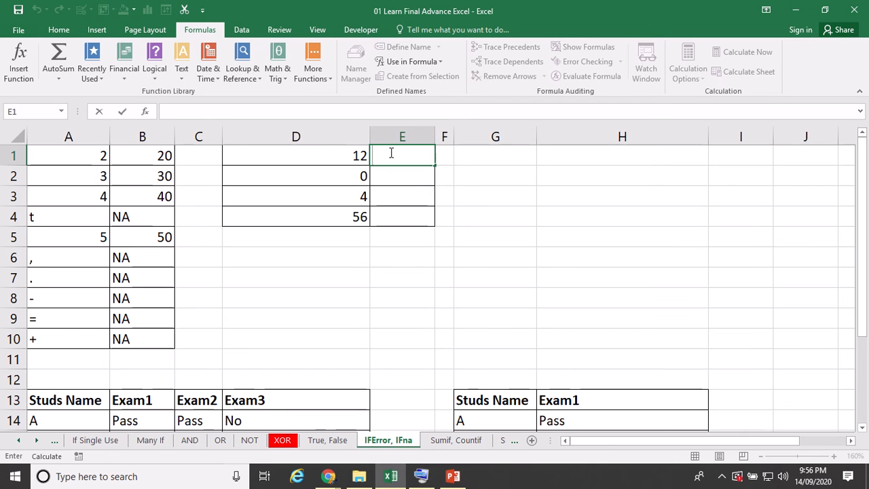
text(=64/)
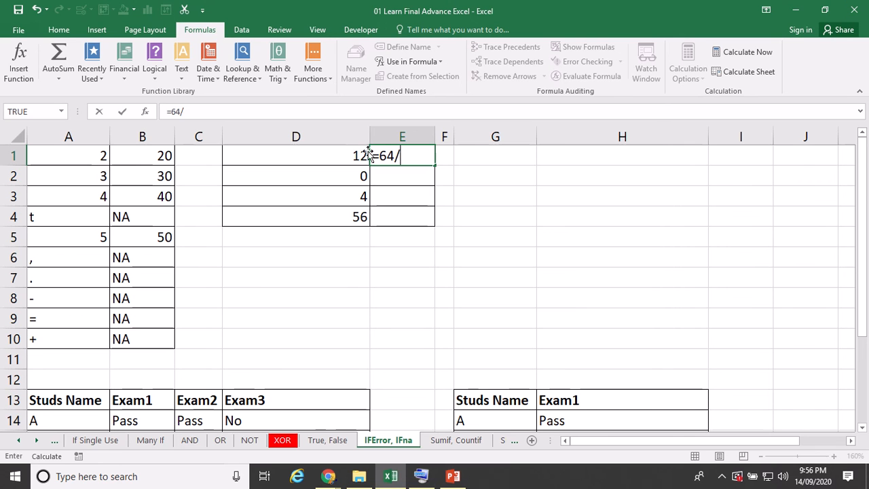
click(359, 156)
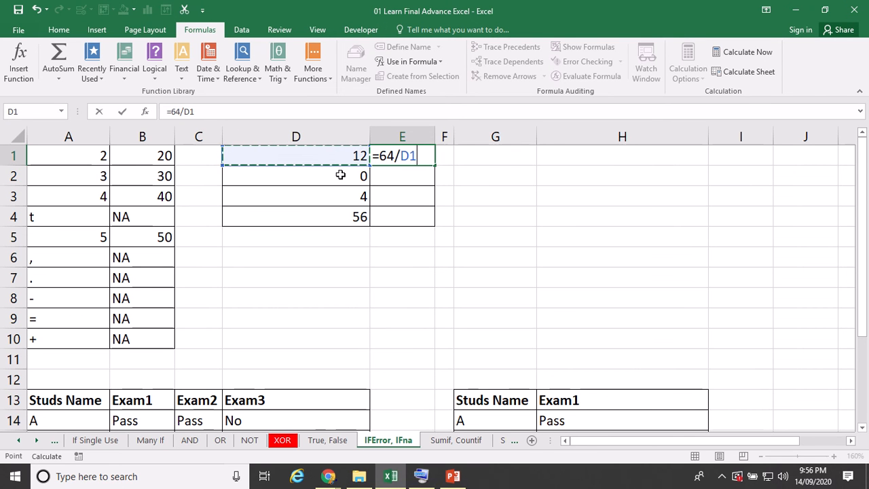
key(Return)
double_click(428, 161)
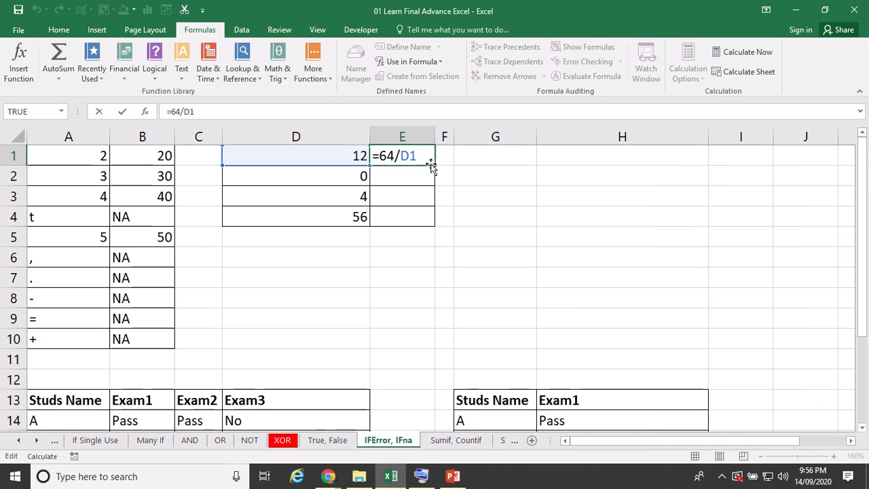
key(Escape)
drag(435, 167, 433, 221)
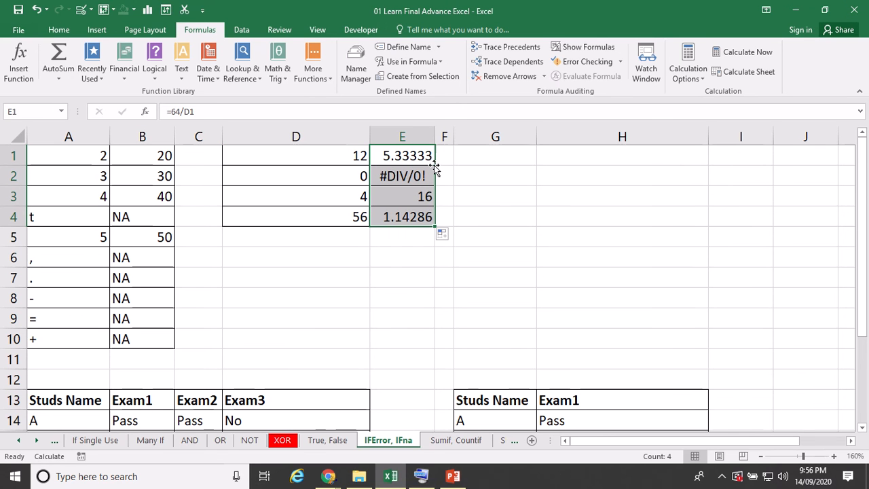
Check the formula in E2, wrap E1 as =IFERROR(64/D1,""), and fill it down to E4
double_click(378, 178)
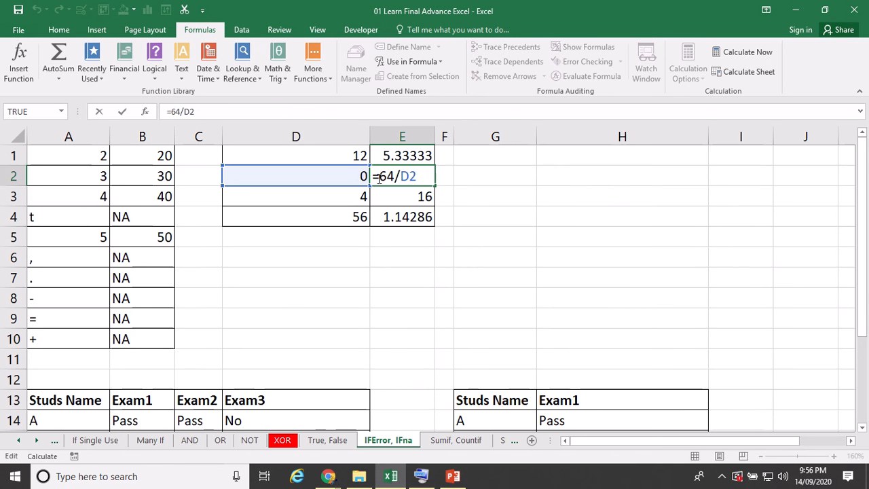
key(ctrl+Return)
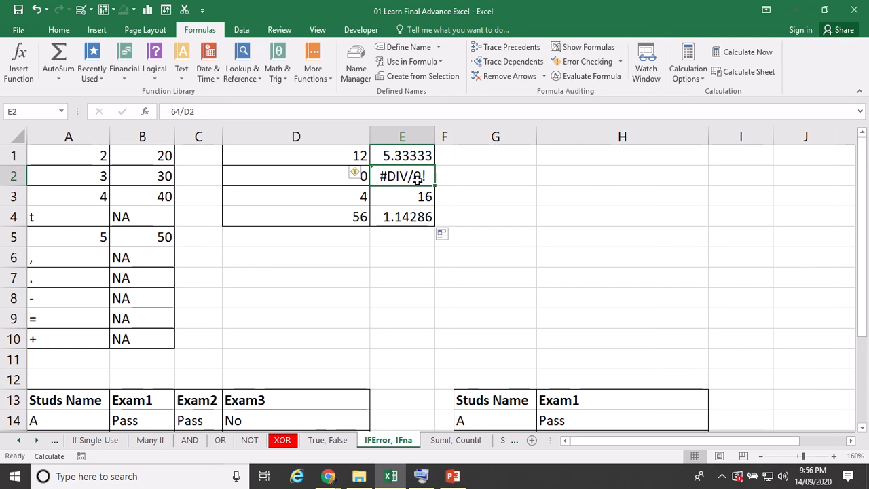
double_click(386, 155)
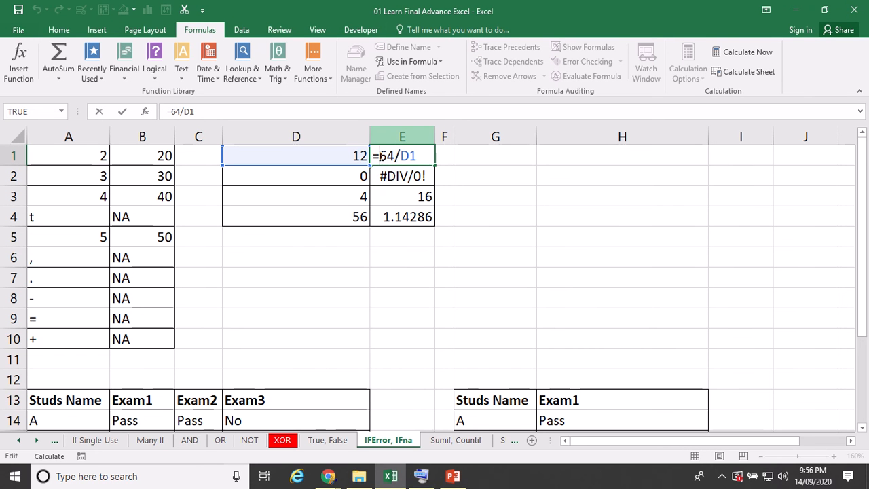
click(380, 156)
text(ife)
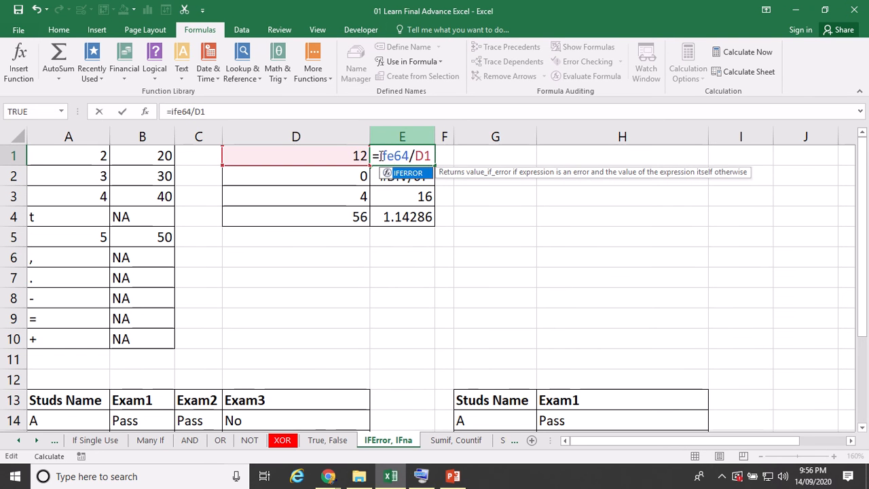
key(Tab)
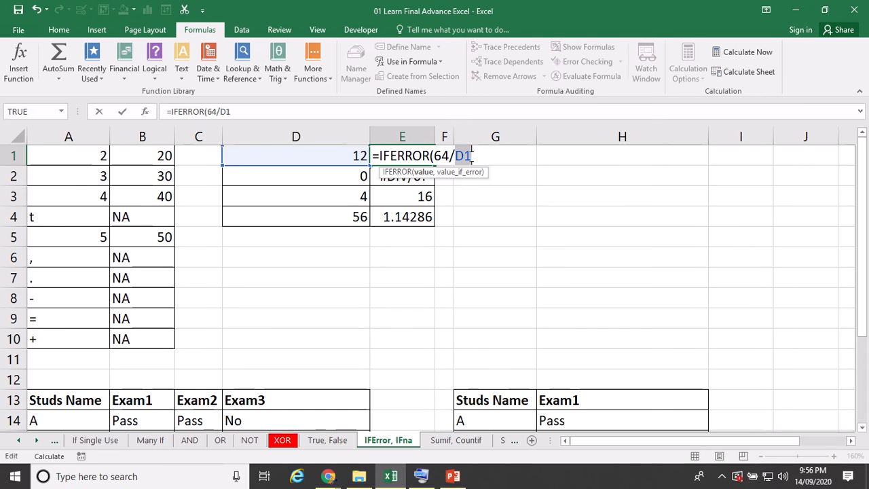
text(,)
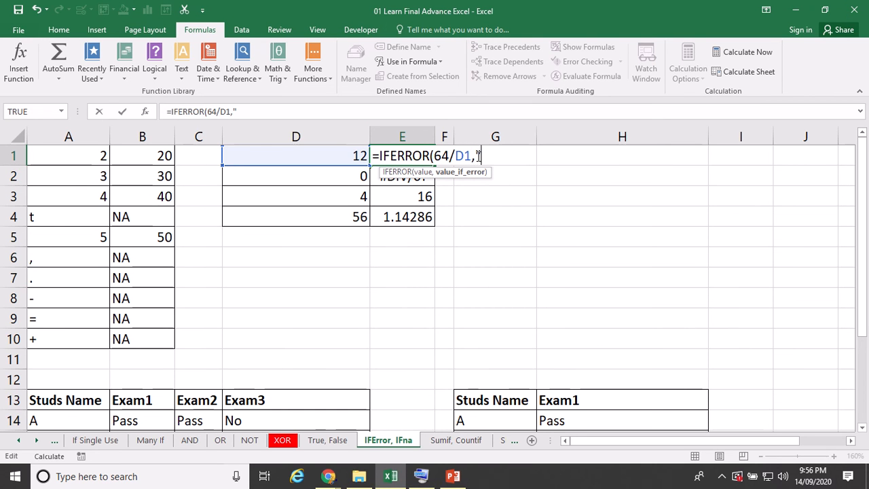
text(""))
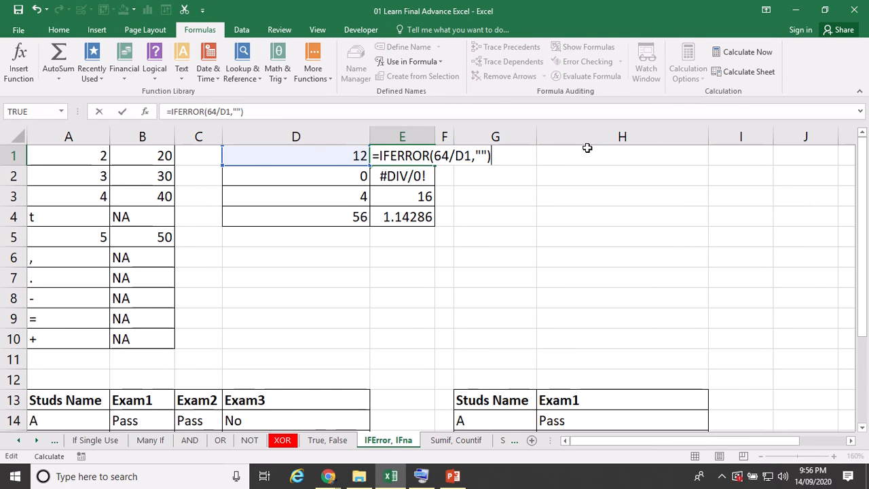
key(Return)
double_click(433, 163)
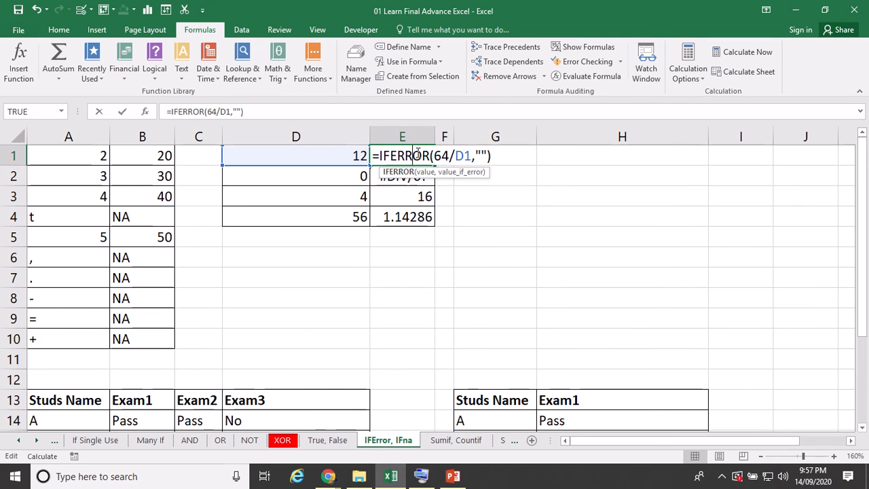
key(Escape)
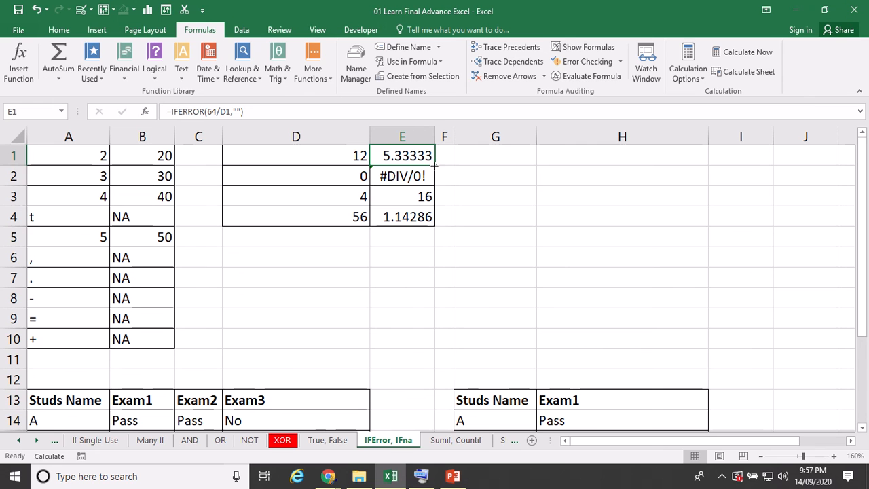
double_click(433, 165)
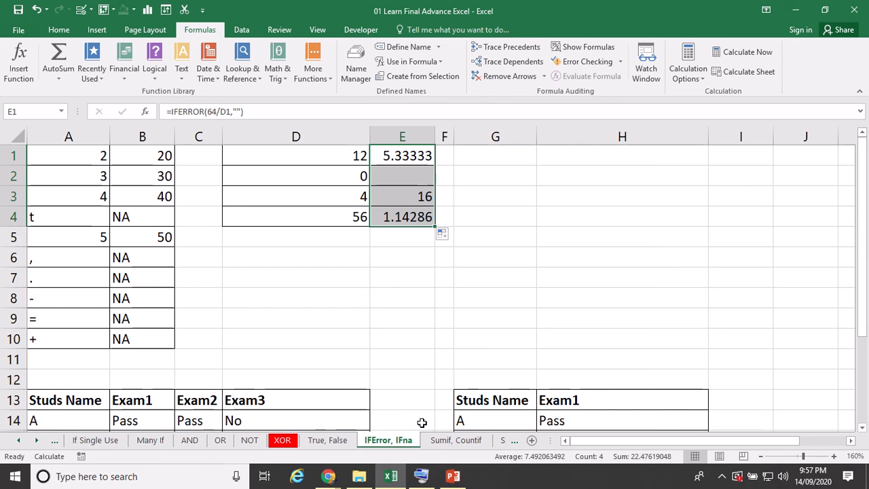
Strip the IFNA wrapper and its empty-text argument from H14, leaving =VLOOKUP(G14,$A$13:$D$17,2,FALSE)
scroll(396, 405, down, 1)
scroll(401, 437, down, 1)
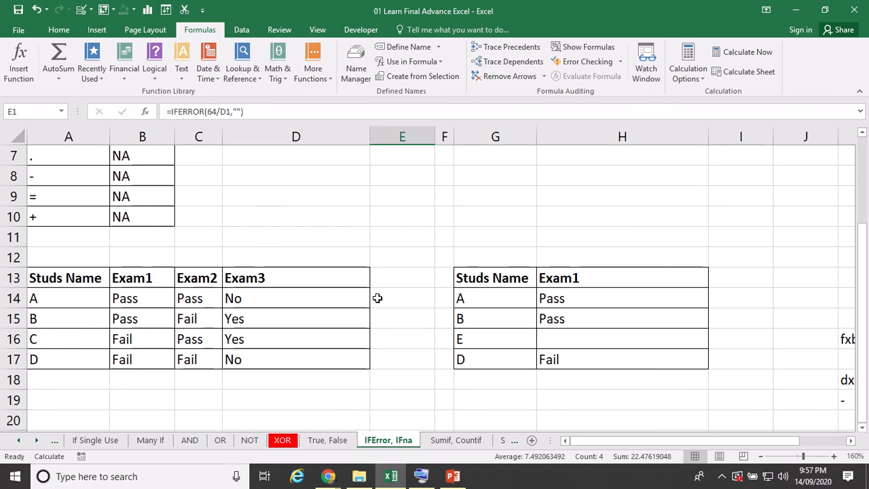
click(551, 302)
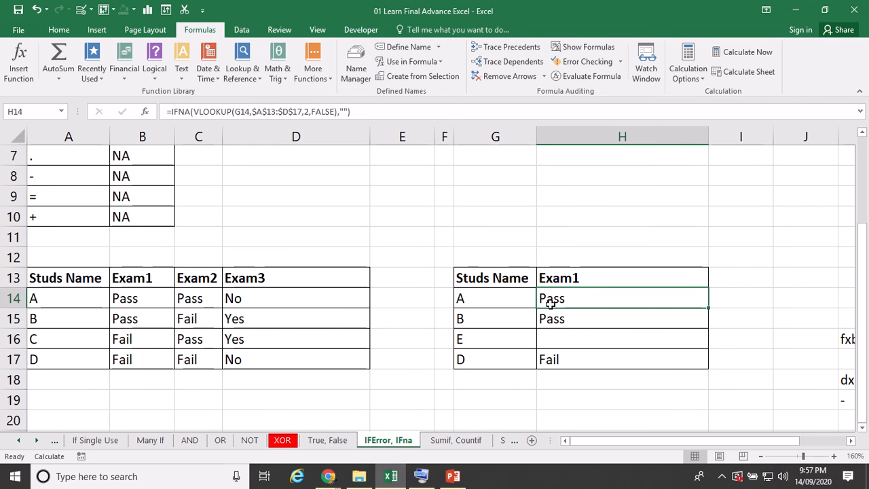
double_click(551, 302)
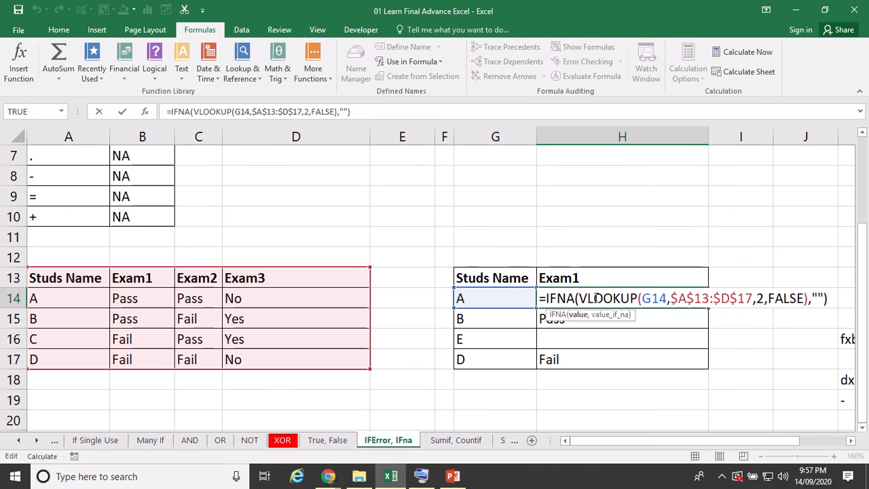
key(BackSpace)
key(BackSpace)
key(BackSpace)
key(BackSpace)
key(BackSpace)
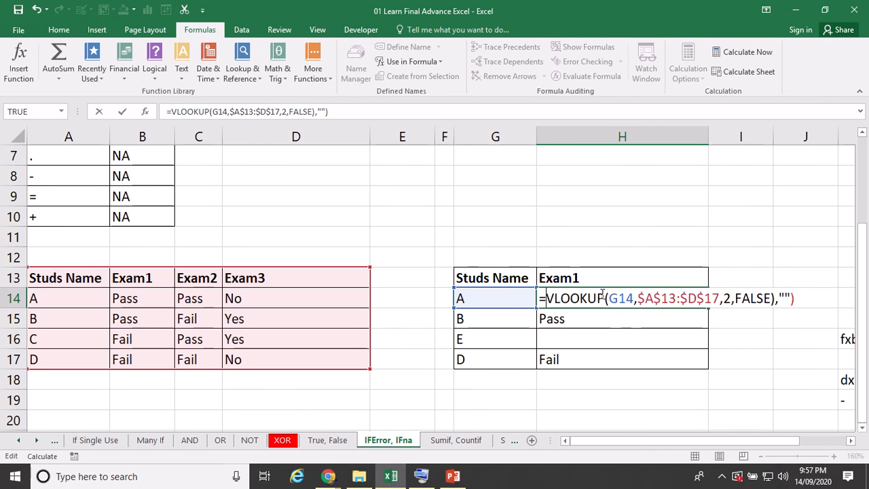
key(End)
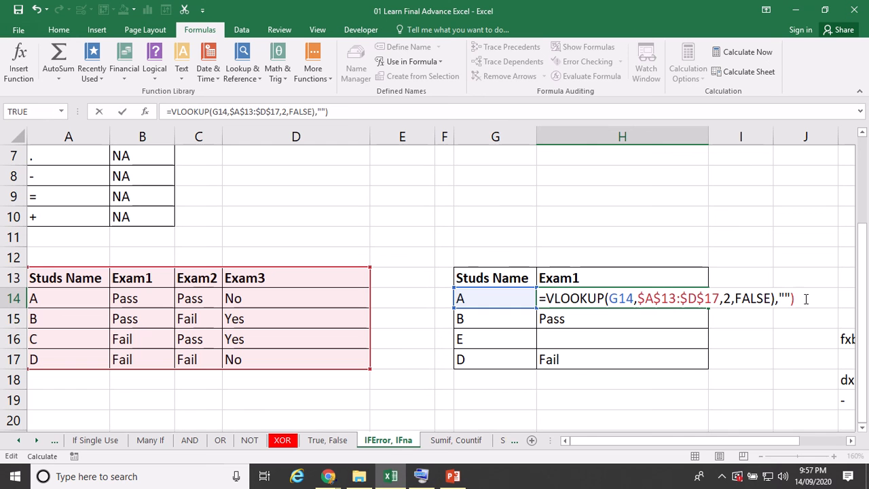
key(BackSpace)
key(BackSpace)
key(BackSpace)
key(BackSpace)
key(Return)
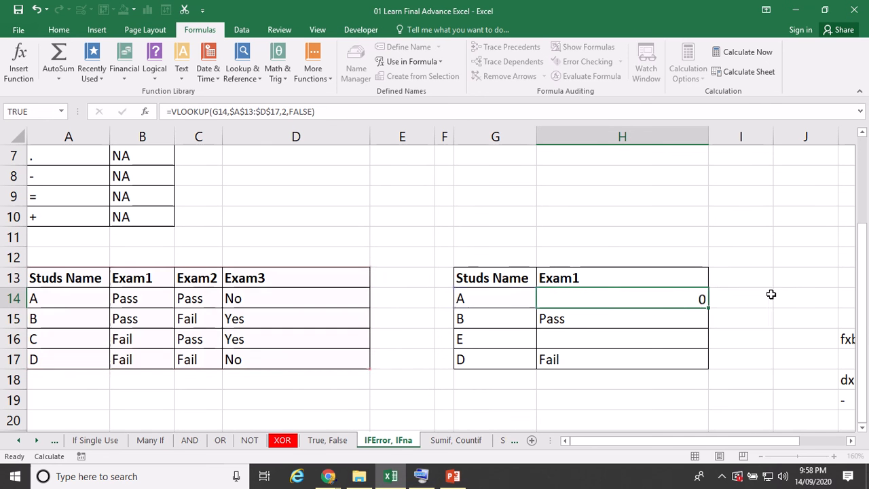
Fill the plain VLOOKUP formula from H14 down to H17
double_click(645, 300)
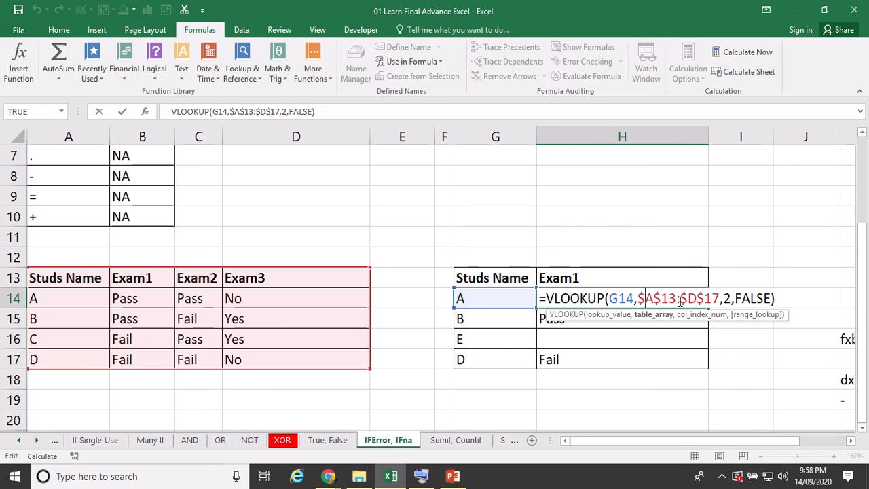
key(Escape)
drag(711, 305, 708, 365)
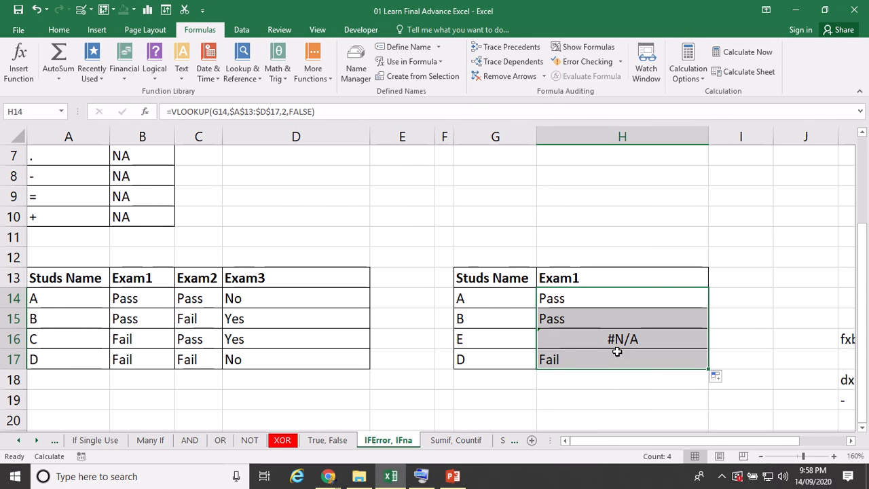
Wrap the lookup in H14 in IFERROR with an empty-text fallback: =IFERROR(VLOOKUP(G14,$A$13:$D$17,2,FALSE),"")
double_click(569, 297)
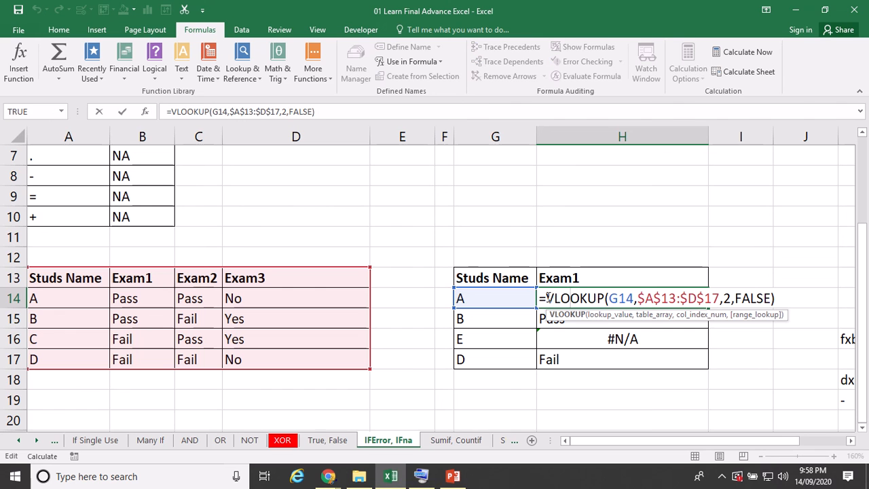
double_click(568, 298)
key(Left)
key(Left)
key(Left)
key(Left)
key(Left)
key(Left)
key(Left)
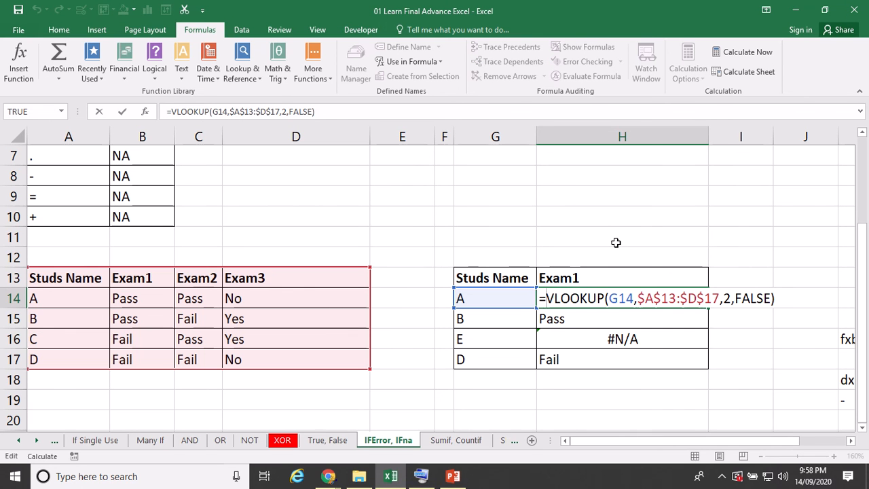
text(ifer)
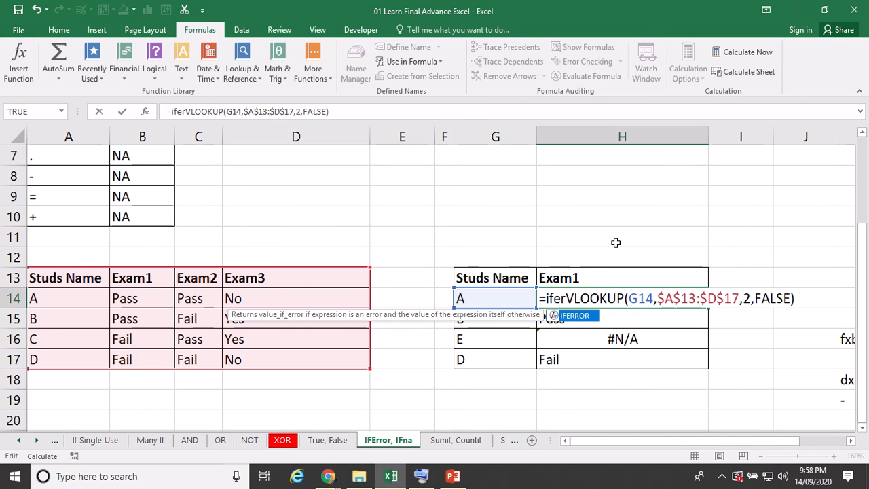
key(Tab)
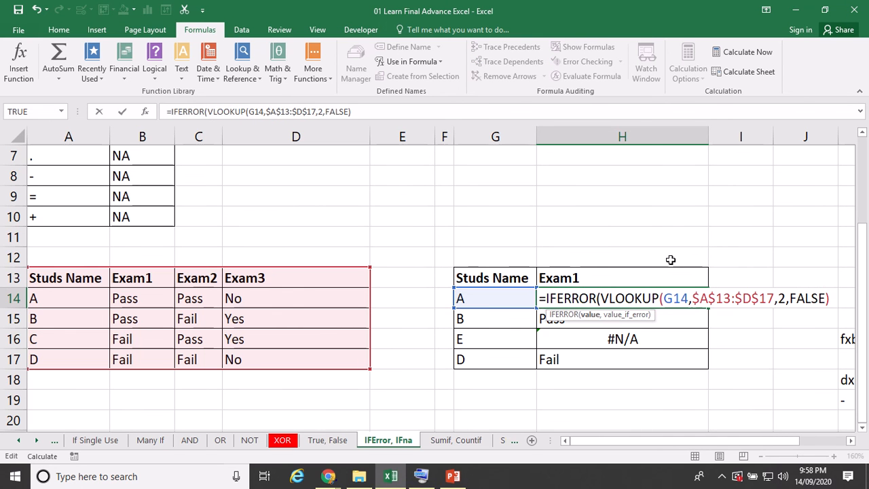
click(832, 298)
text(,)
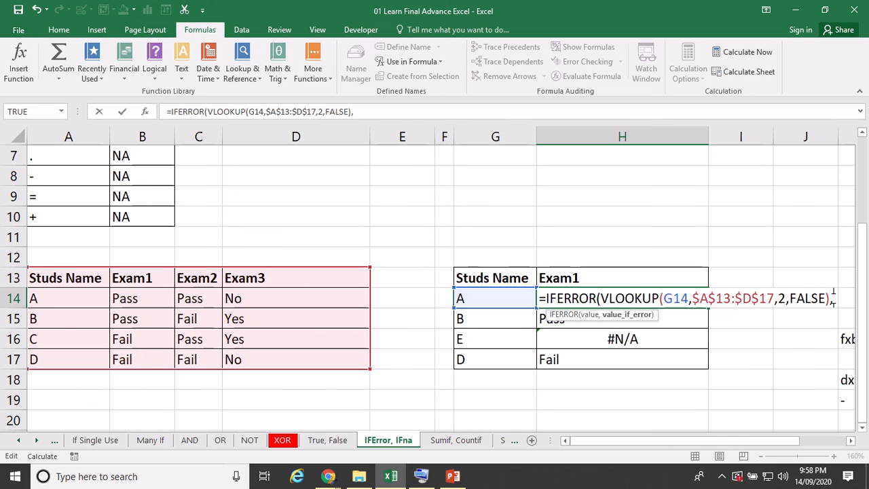
text("")
click(851, 440)
text())
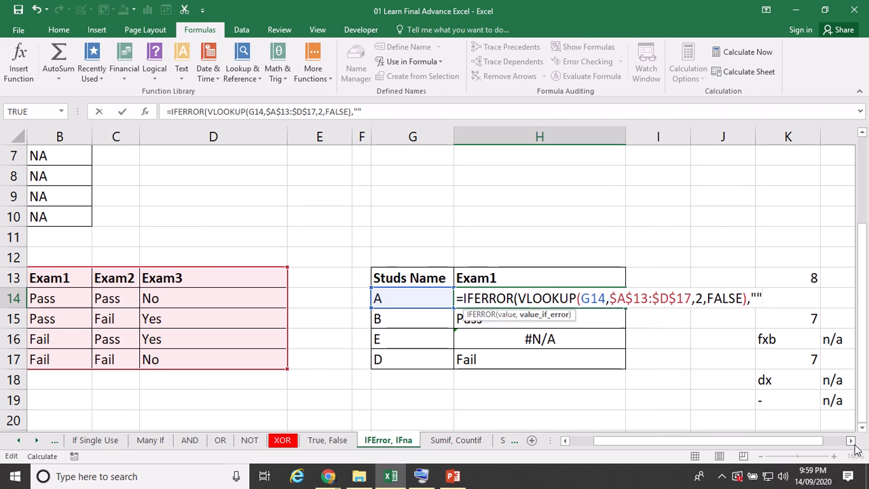
key(Return)
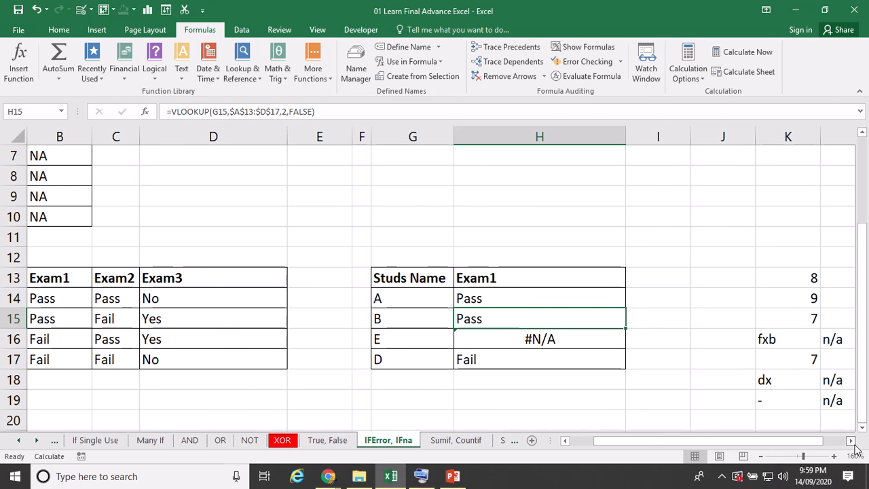
Fill the IFERROR lookup formula from H14 down through H17
double_click(587, 300)
key(Escape)
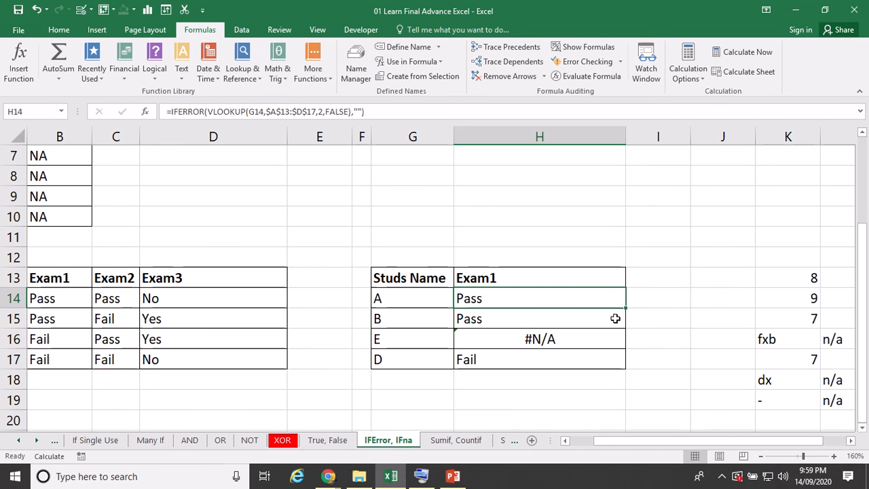
double_click(627, 309)
click(722, 318)
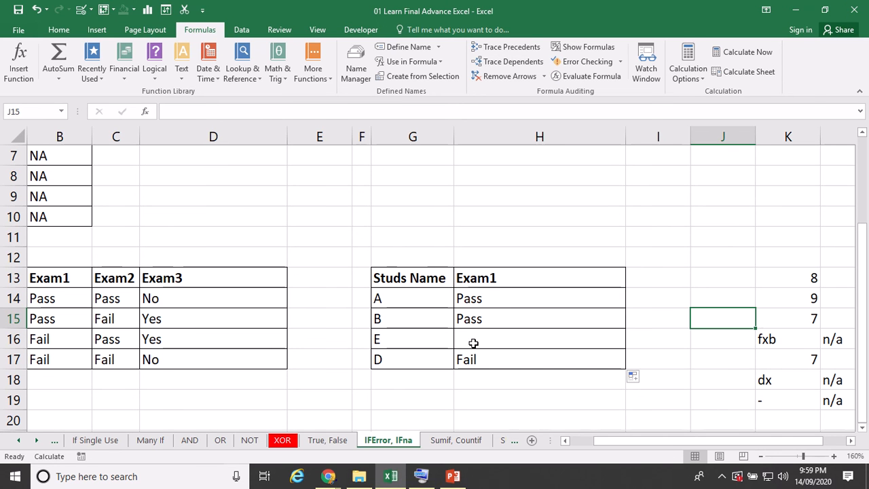
Remove IFERROR and its "" argument from H14, leaving =VLOOKUP(G14,$A$13:$D$17,2,FALSE), and fill it down to H17
double_click(476, 299)
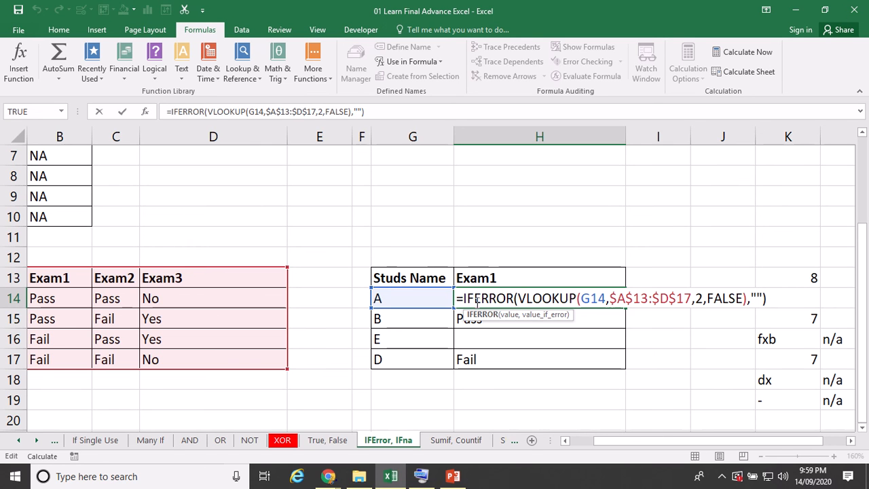
double_click(513, 299)
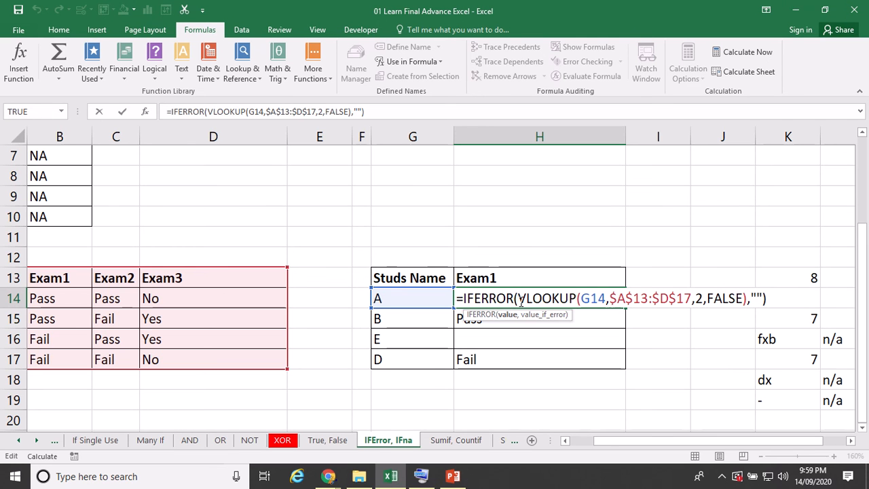
click(520, 299)
key(BackSpace)
key(BackSpace)
key(BackSpace)
key(BackSpace)
key(BackSpace)
key(BackSpace)
key(BackSpace)
key(BackSpace)
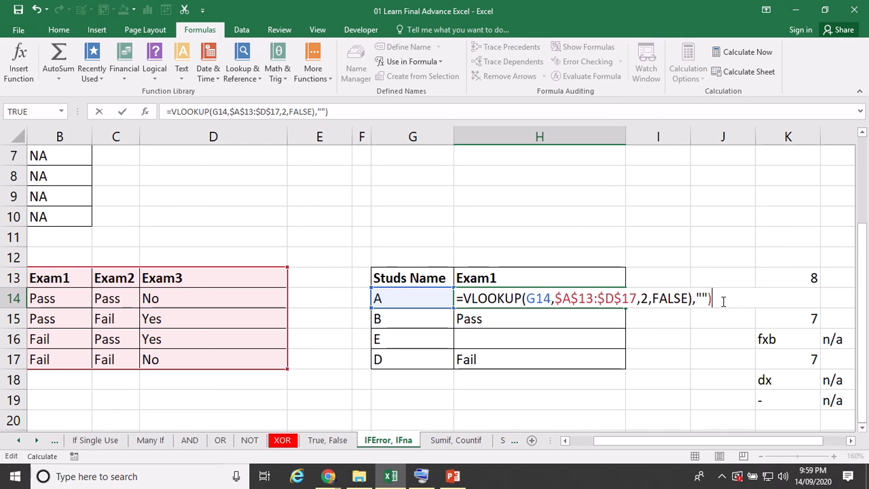
key(BackSpace)
key(BackSpace)
key(BackSpace)
key(BackSpace)
key(Return)
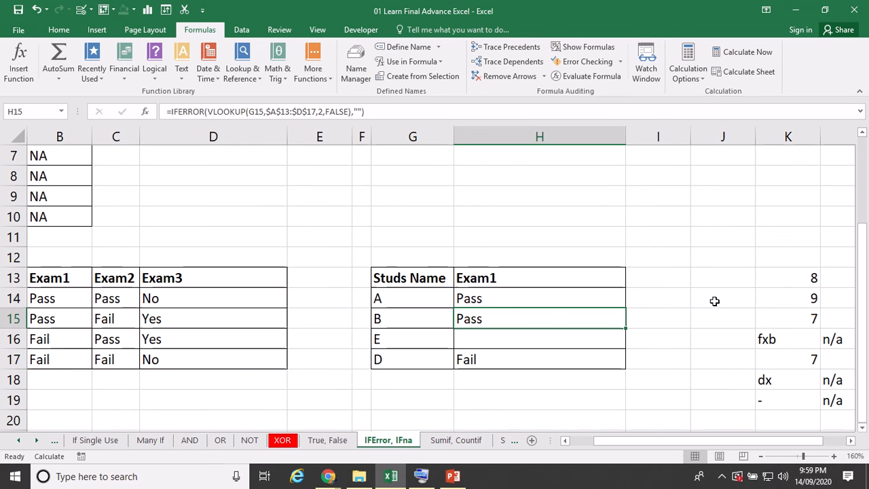
click(617, 300)
double_click(625, 307)
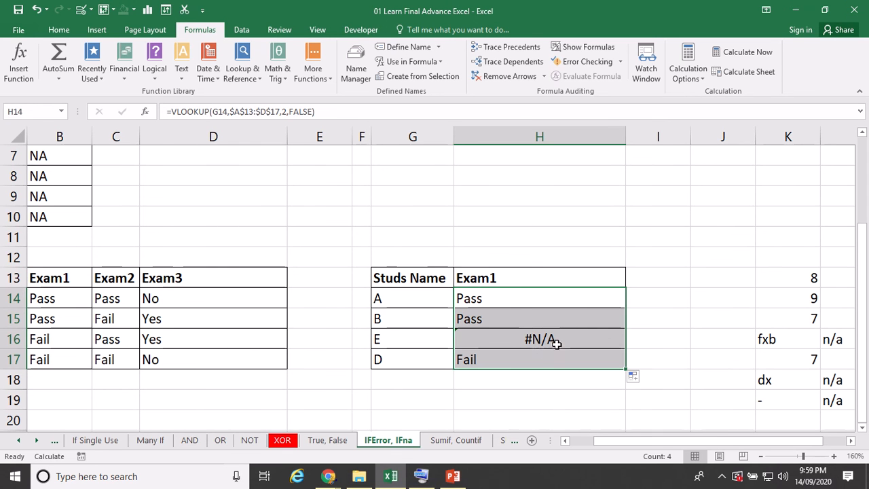
Wrap the lookup in H14 in IFNA with an empty-text fallback: =IFNA(VLOOKUP(G14,$A$13:$D$17,2,FALSE),"")
double_click(489, 299)
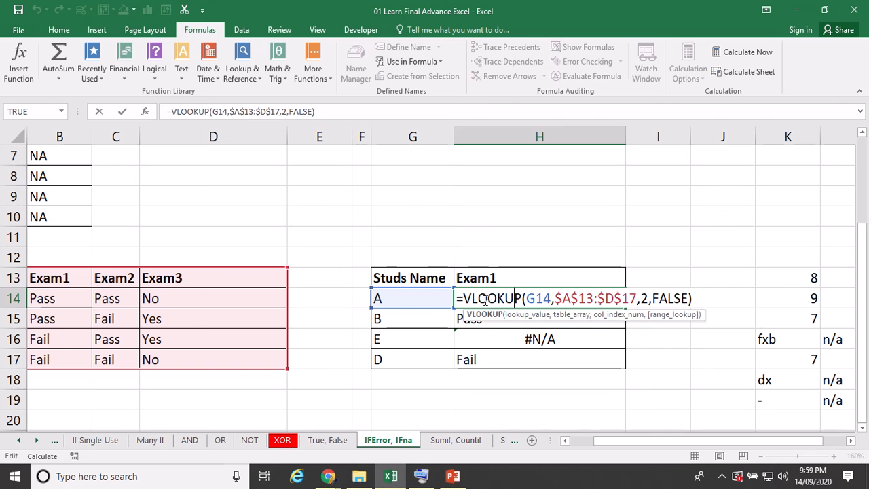
double_click(486, 299)
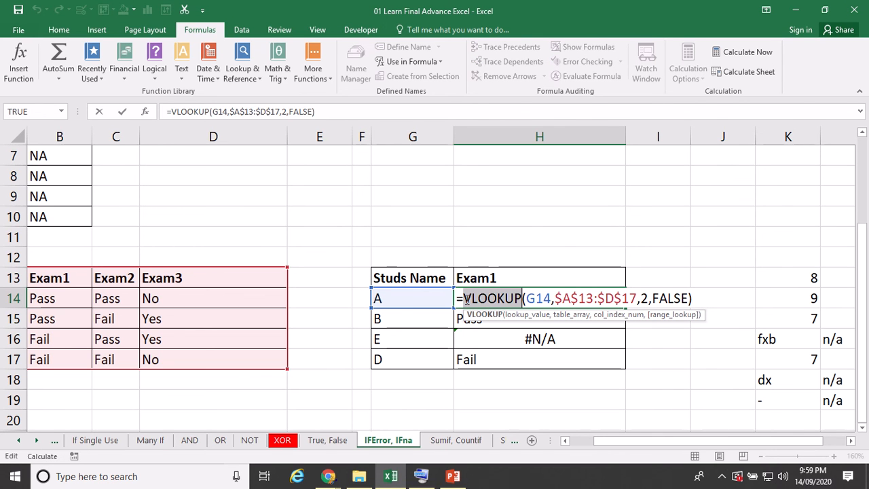
key(Left)
key(Left)
key(Left)
key(Left)
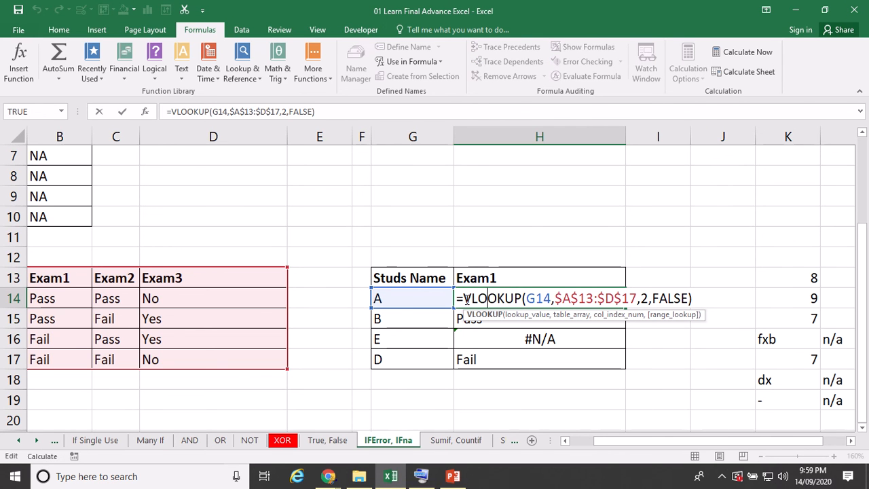
key(Left)
key(Left)
key(Left)
text(if)
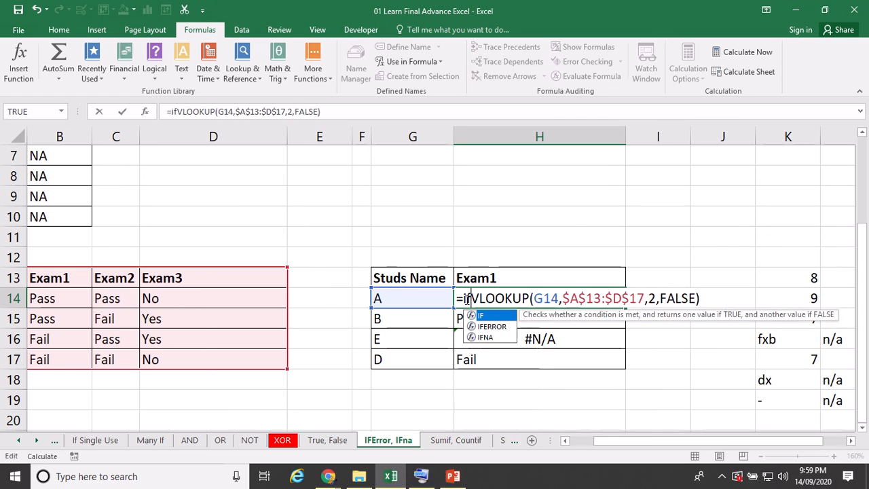
text(na()
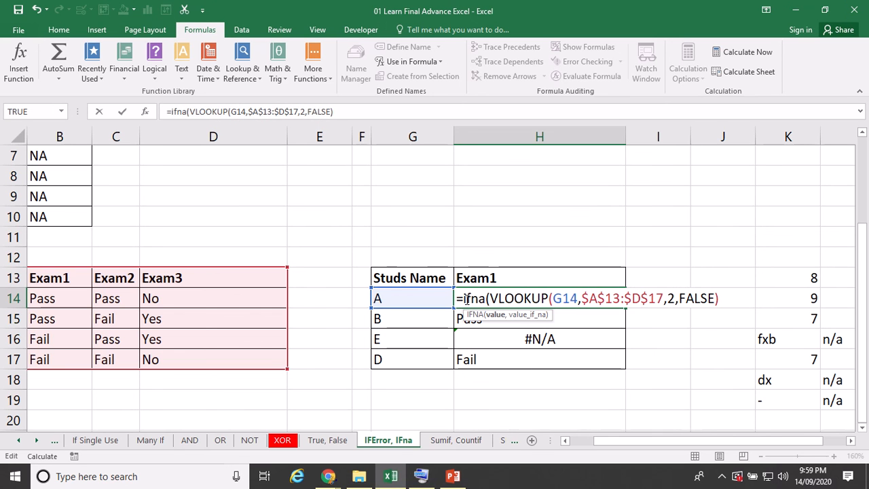
click(735, 303)
text(,)
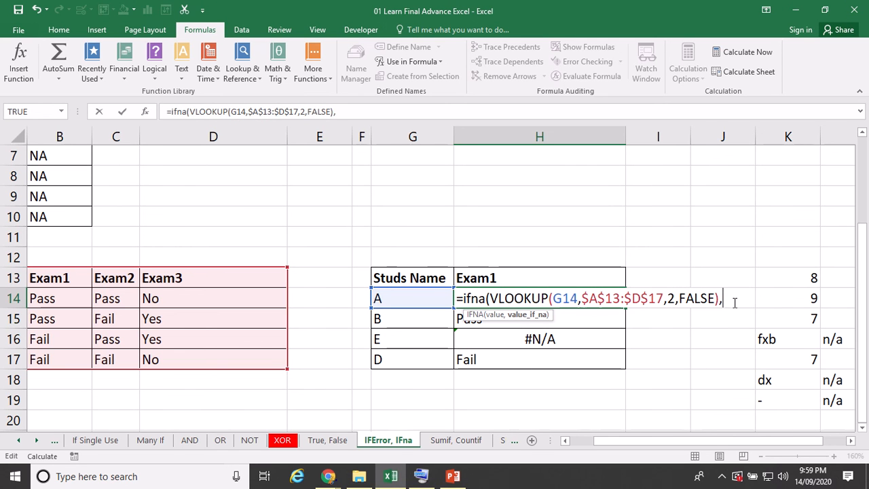
text(""))
key(Return)
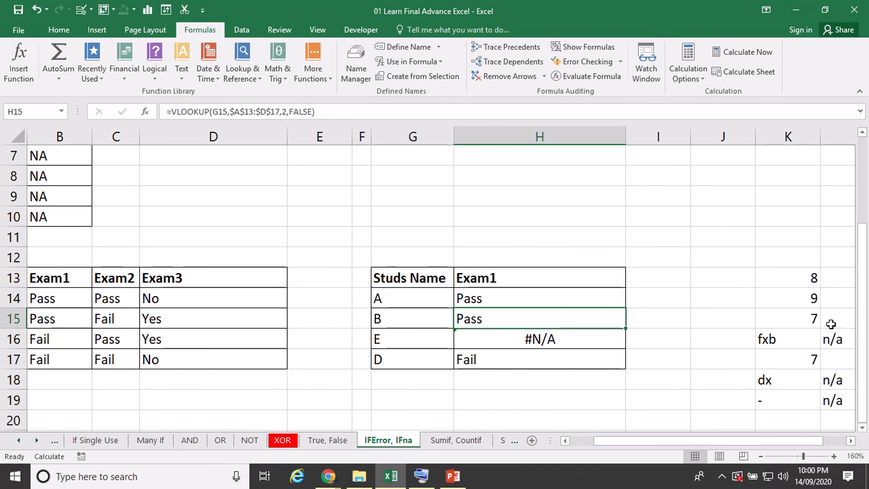
Fill the IFNA lookup formula from H14 down through H17
double_click(589, 301)
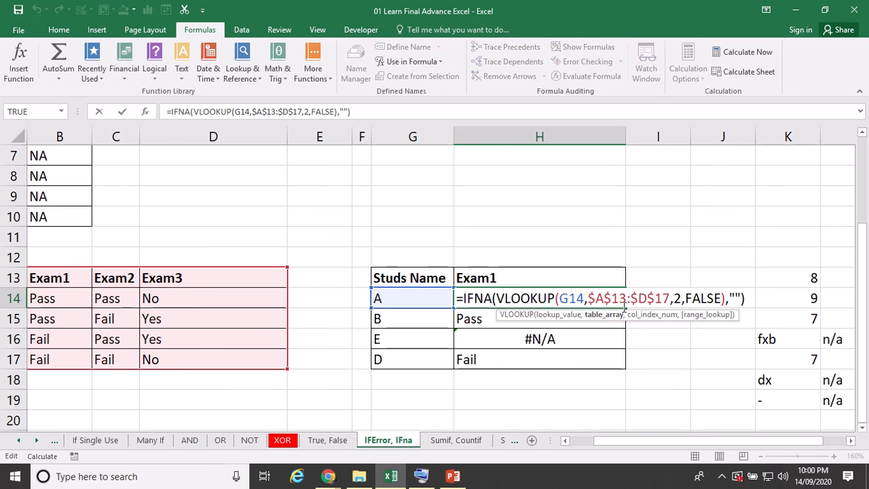
key(Escape)
double_click(624, 307)
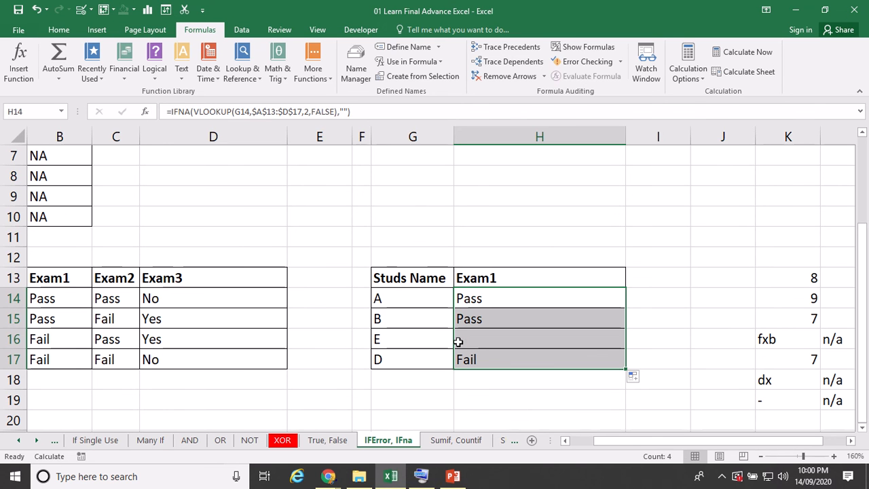
Replace IFERROR with IFNA in the E1 division formula, making it =IFNA(64/D1,"")
scroll(458, 341, up, 1)
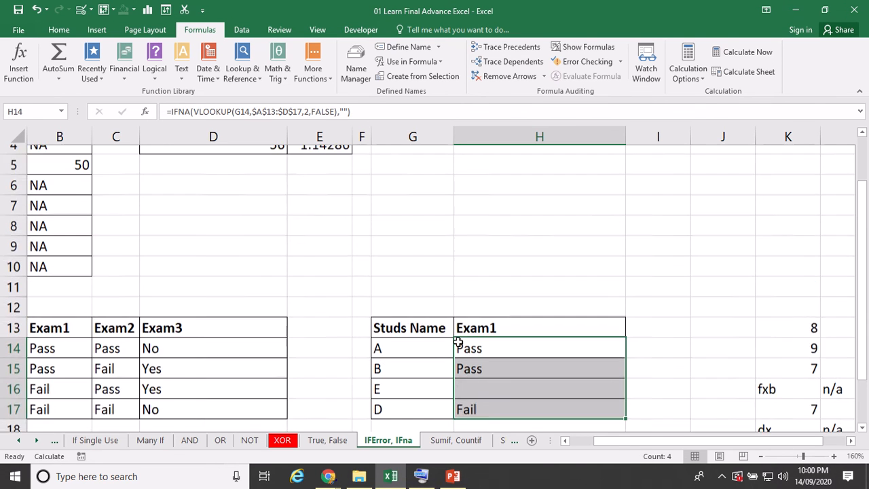
scroll(459, 341, up, 1)
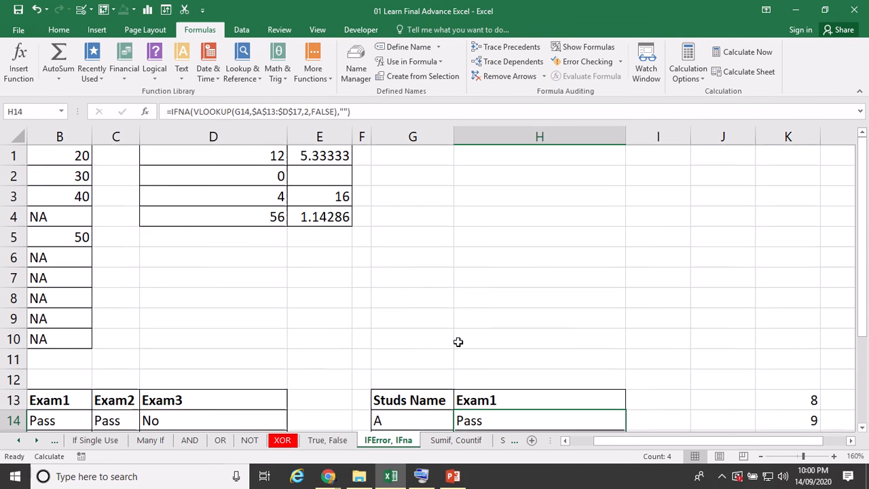
double_click(313, 156)
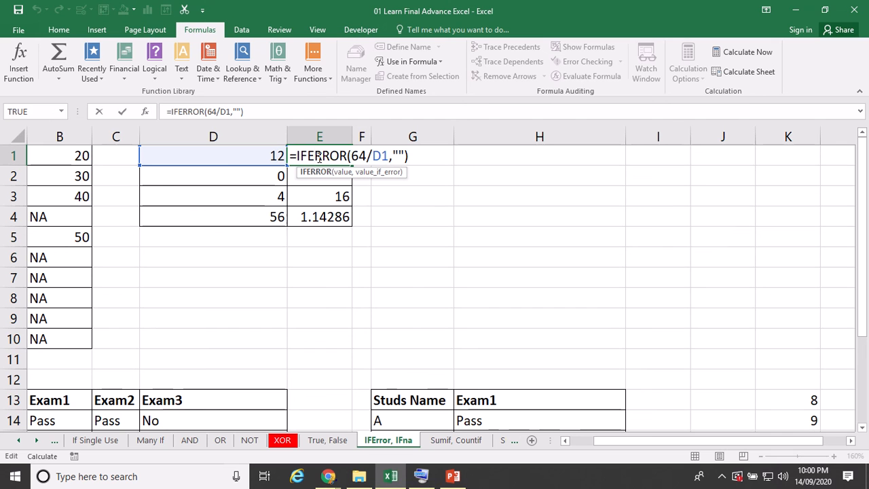
double_click(343, 156)
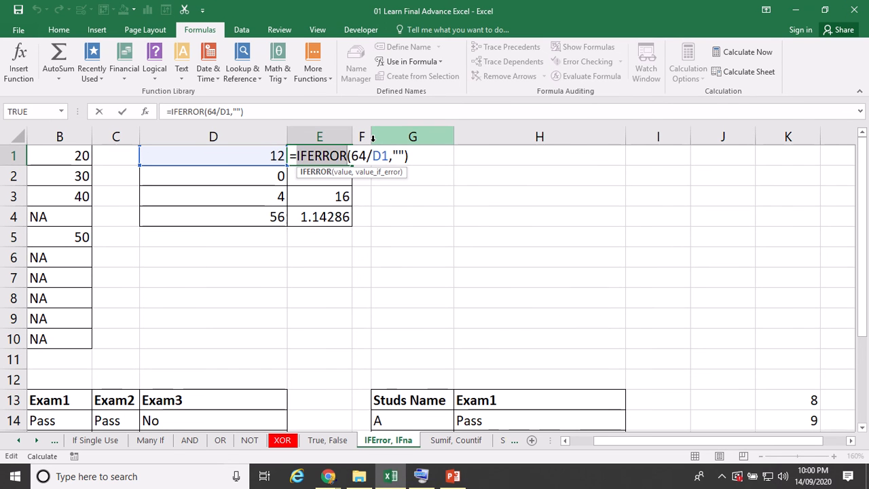
text(IFNA)
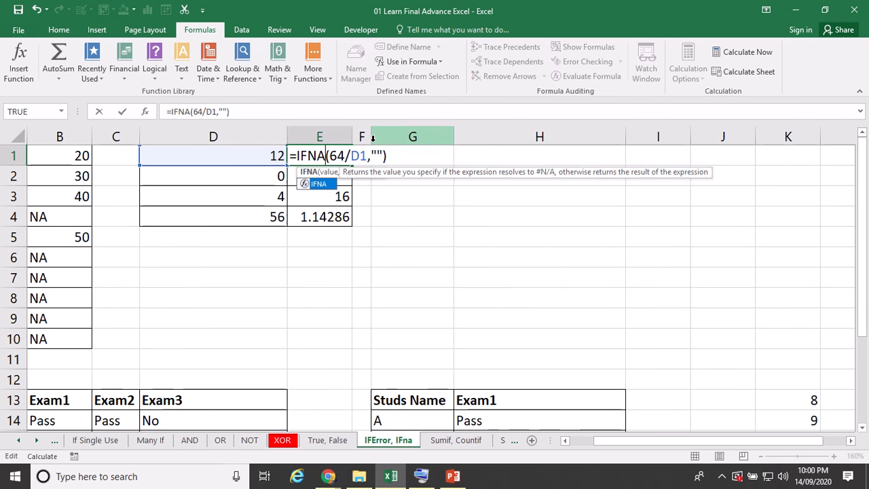
key(Return)
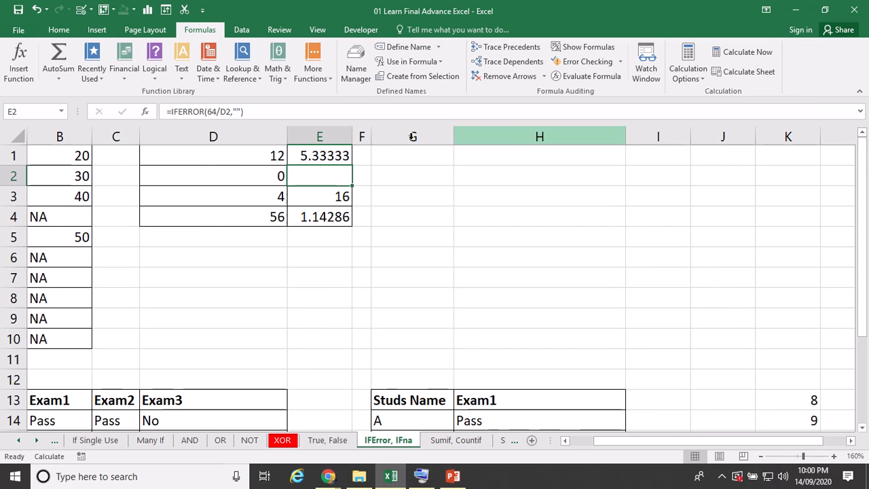
Fill the IFNA division formula from E1 down to E4 and check the copied formula in E2
click(303, 157)
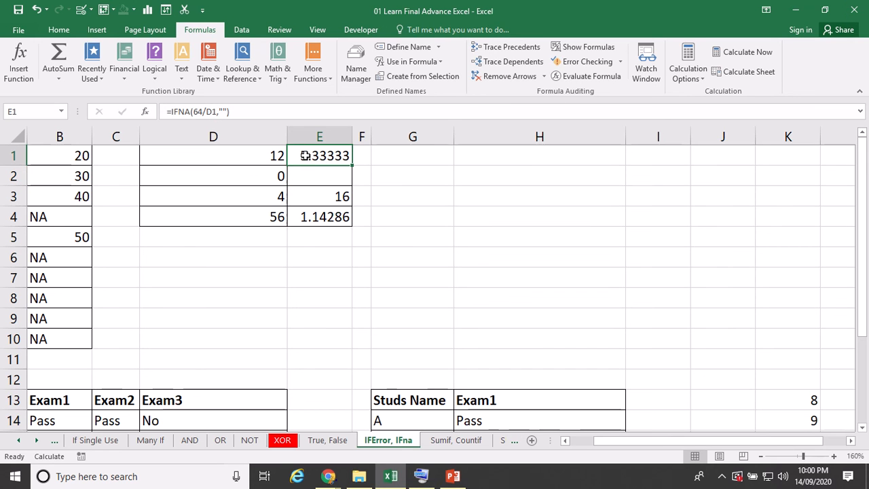
double_click(352, 165)
double_click(323, 175)
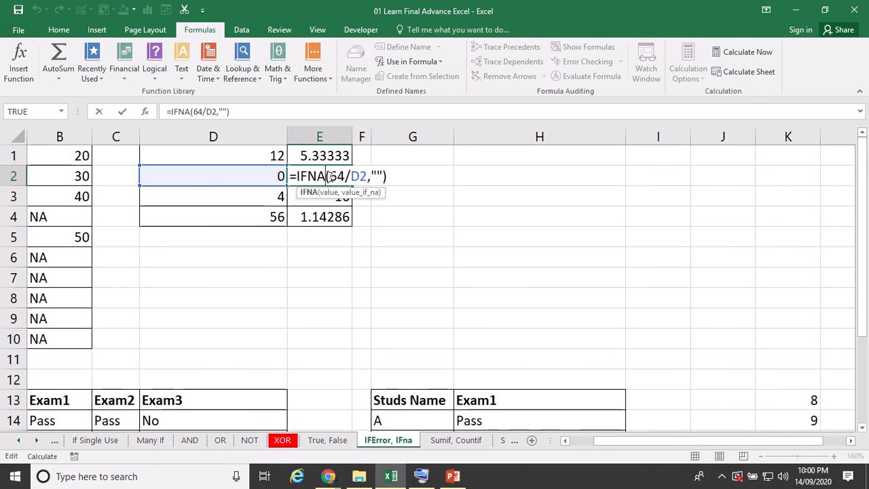
click(407, 169)
key(Return)
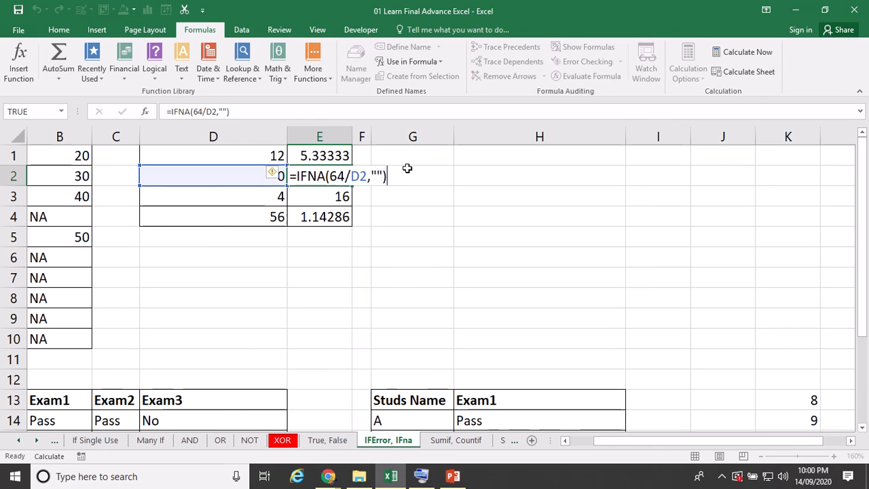
Undo the IFNA fill in column E and the IFNA replacement in E1
key(ctrl+z)
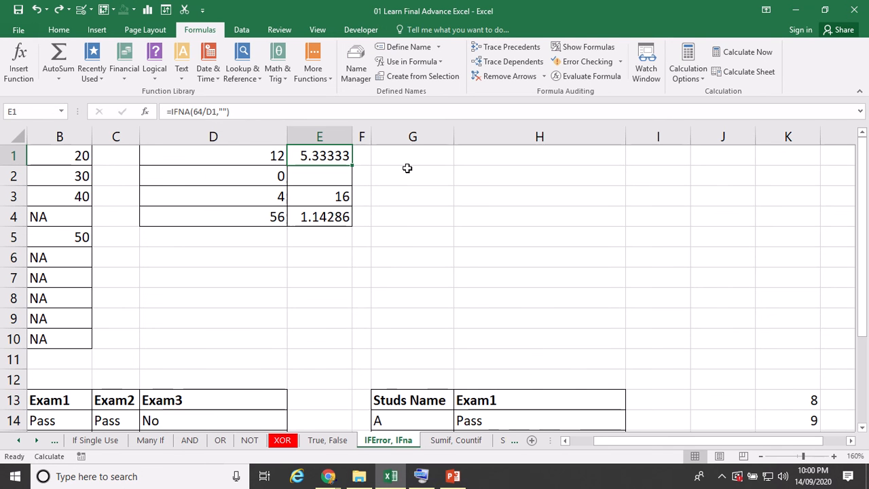
key(ctrl+z)
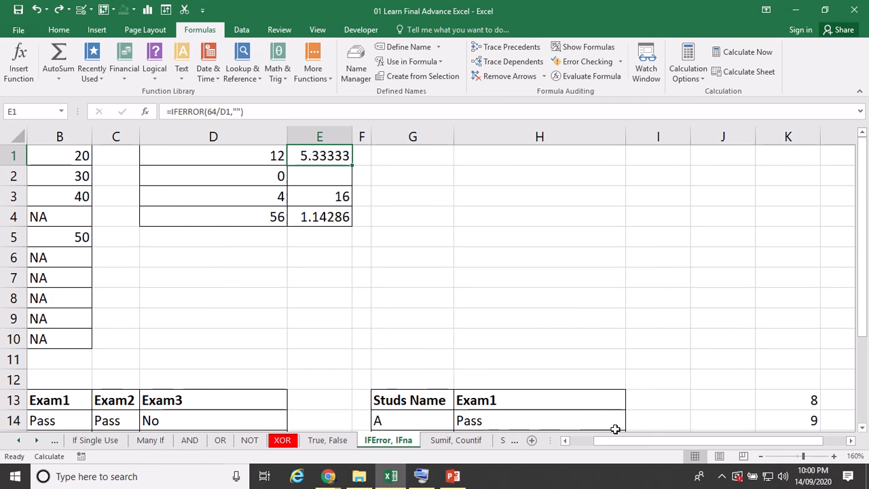
drag(620, 441, 574, 444)
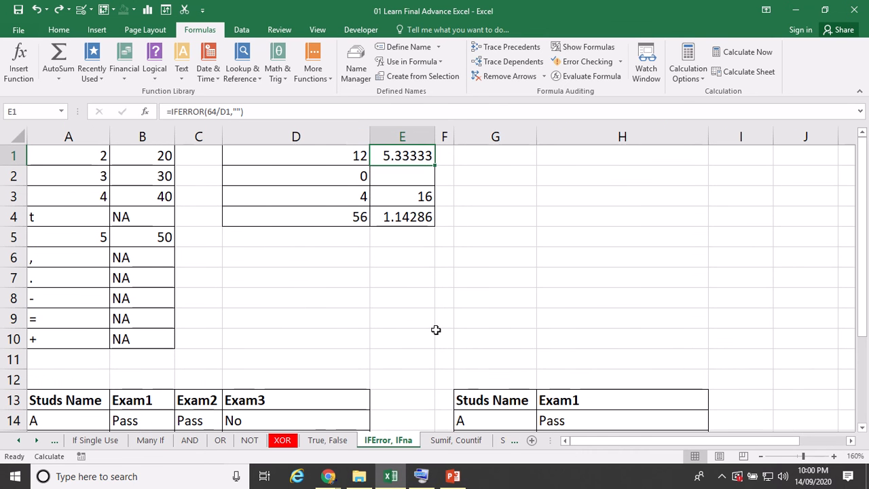
scroll(435, 330, down, 1)
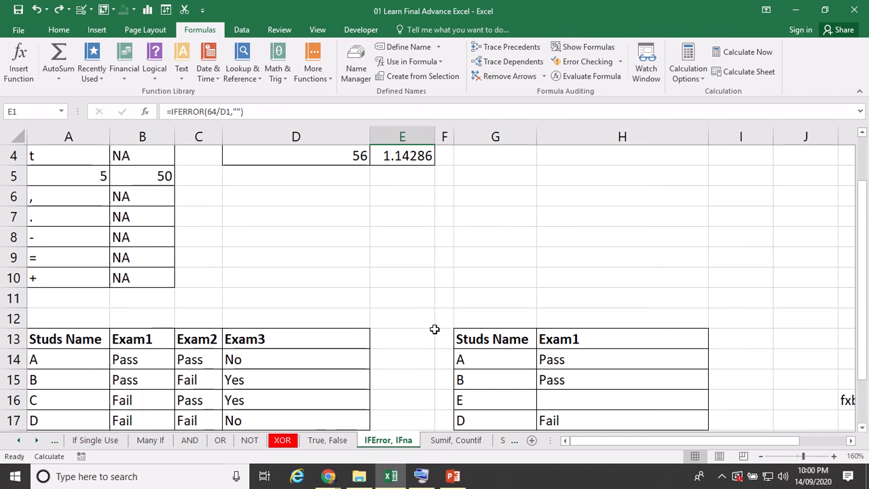